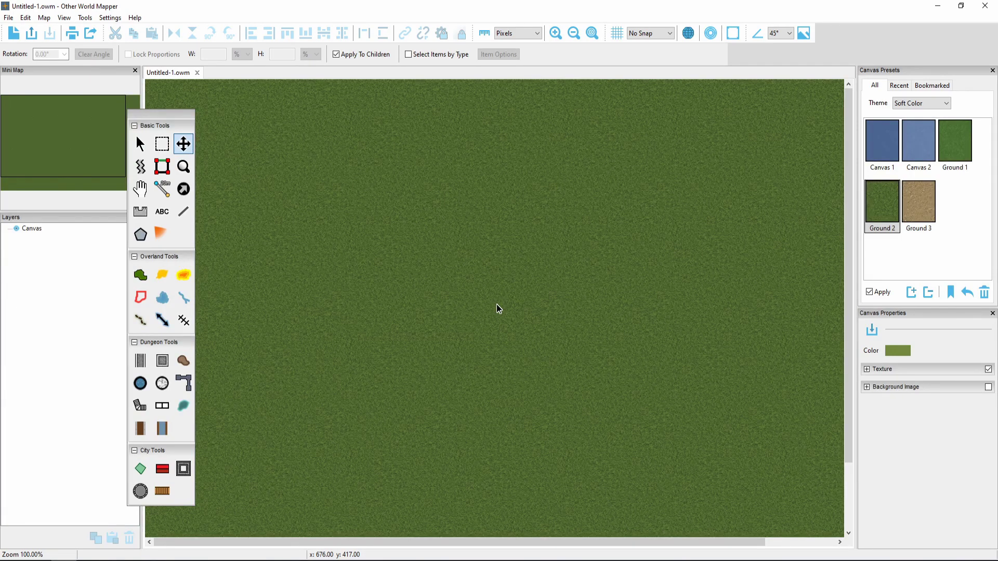
Set the Feature tool to fill an area with Basic Vegetation features, with Cycle List enabled
left_click(139, 212)
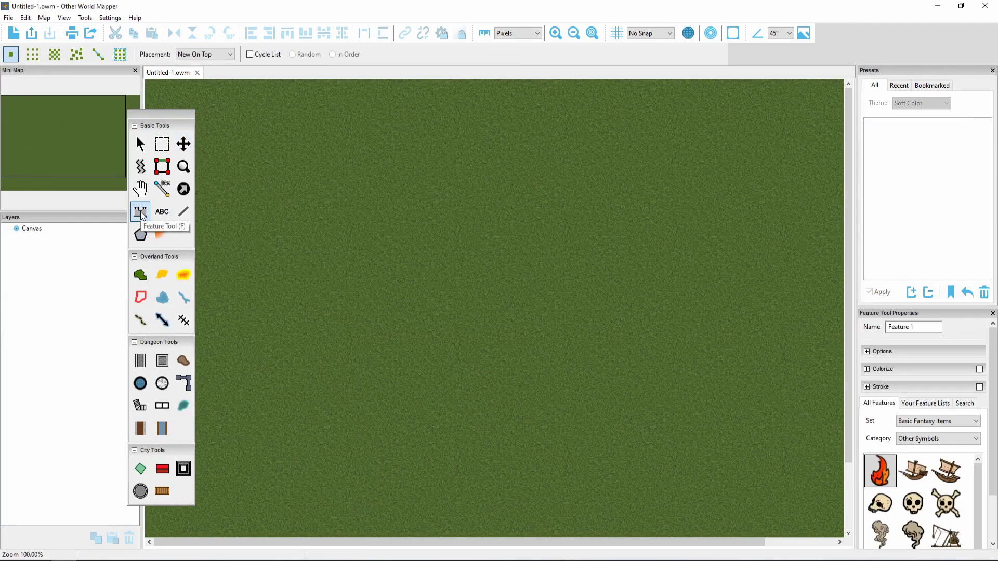
left_click(120, 55)
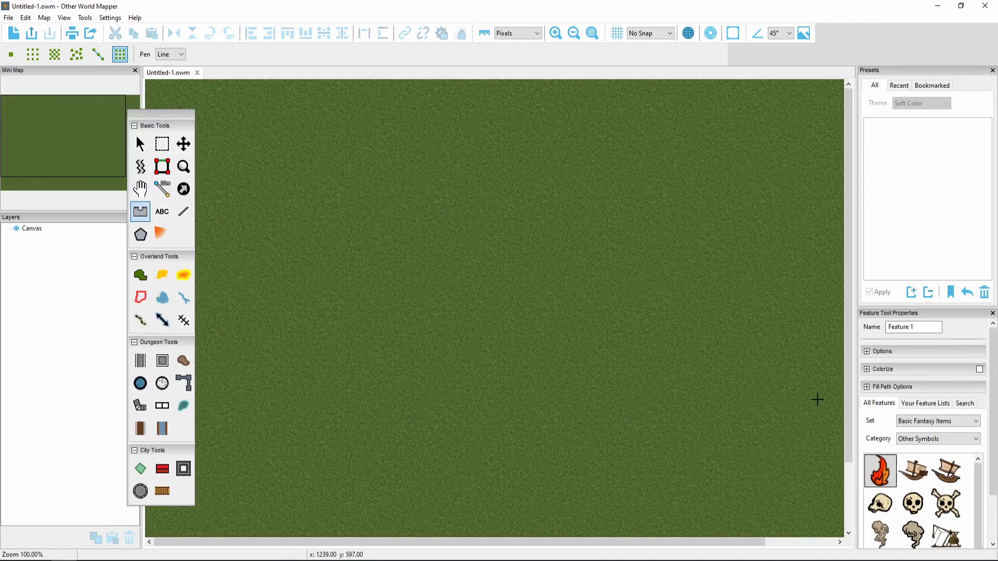
left_click(881, 391)
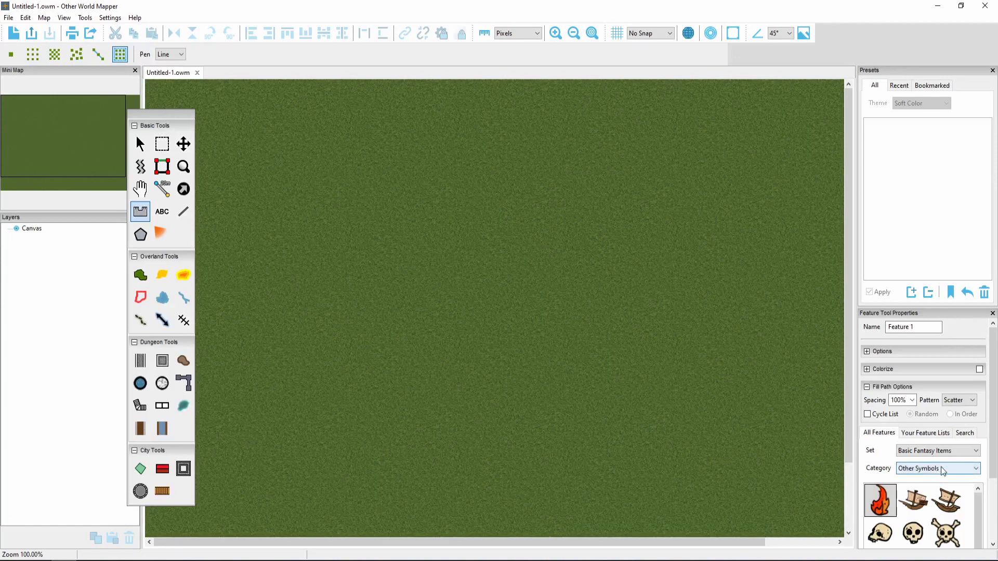
left_click(944, 450)
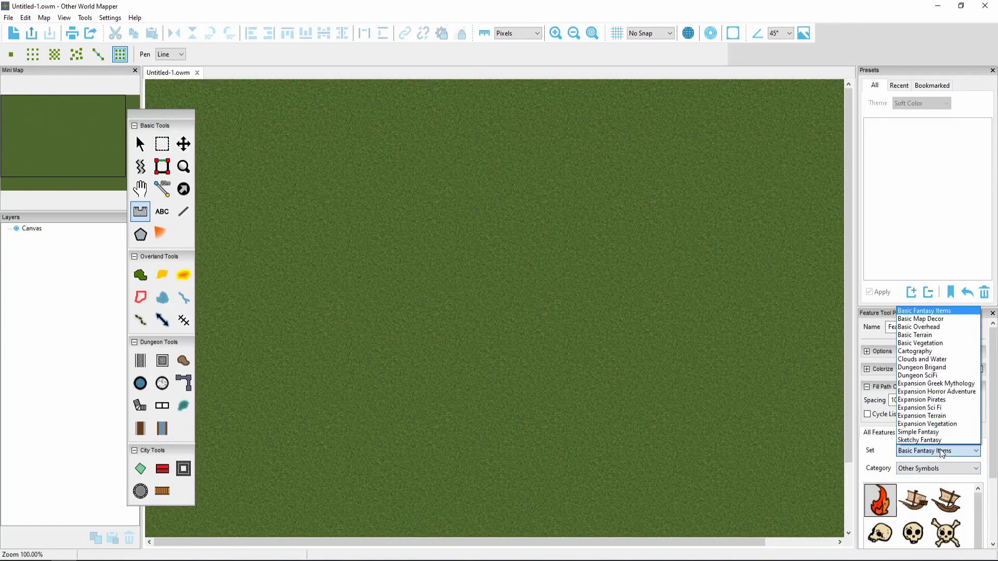
left_click(932, 343)
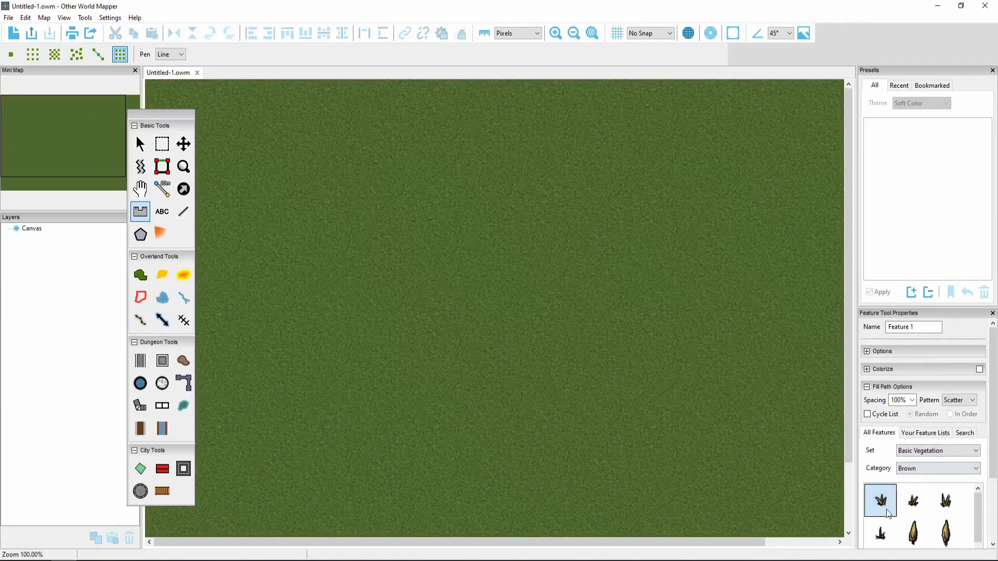
left_click(868, 414)
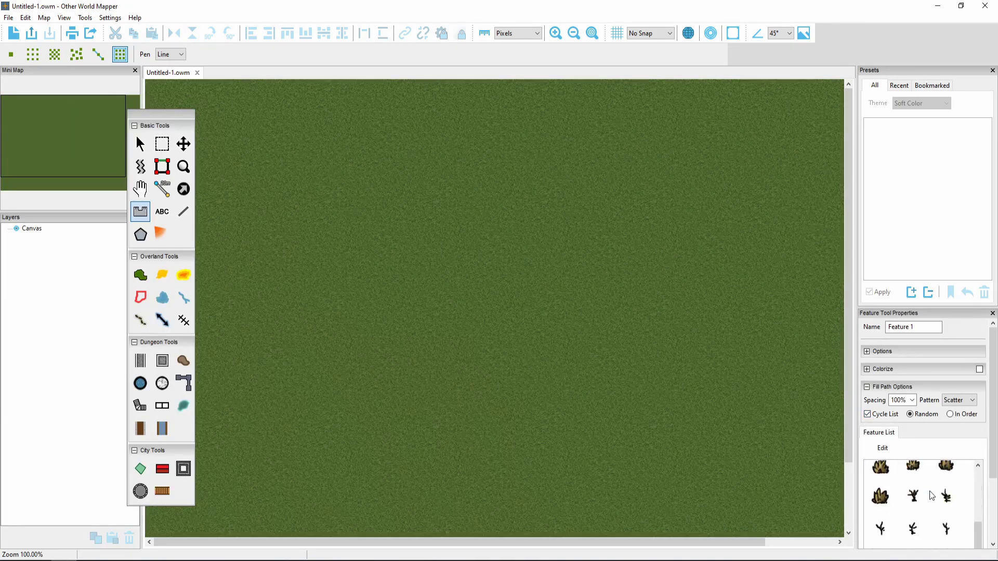
Edit the feature list to remove the first four brown grass tufts and the six small bare twigs
left_click(891, 452)
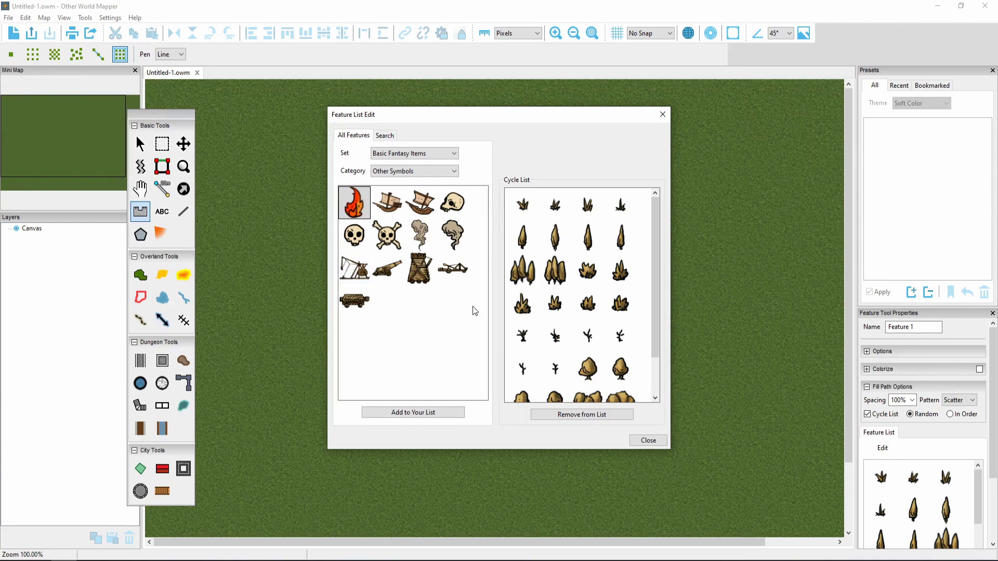
left_click(526, 211)
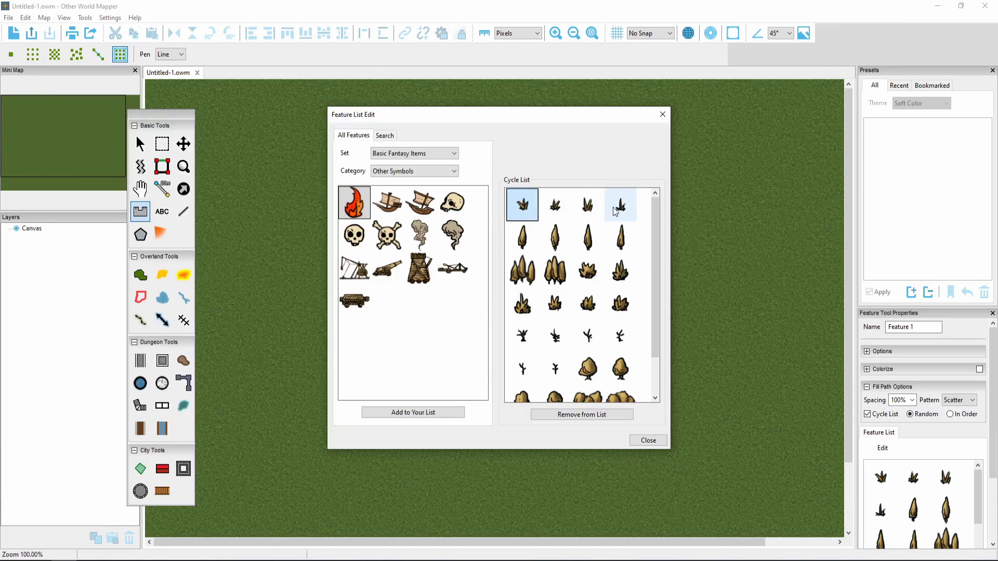
left_click(617, 210, "shift")
left_click(611, 419)
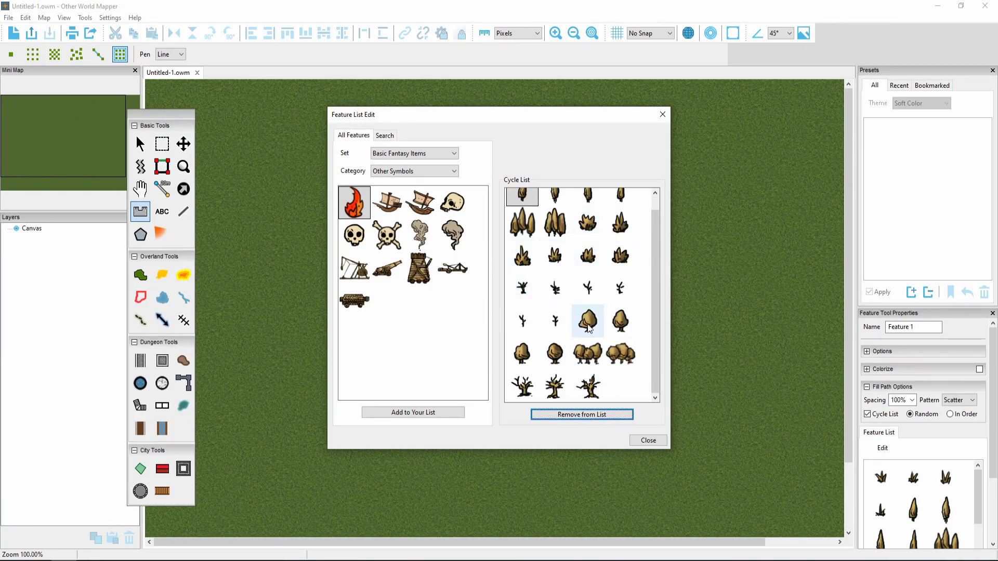
left_click(521, 287)
left_click(552, 318, "shift")
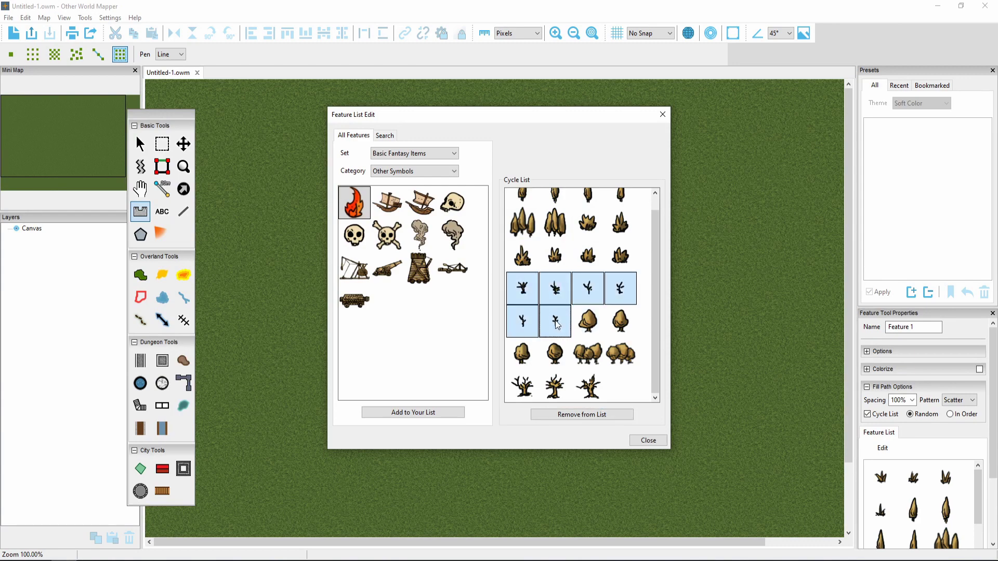
left_click(580, 415)
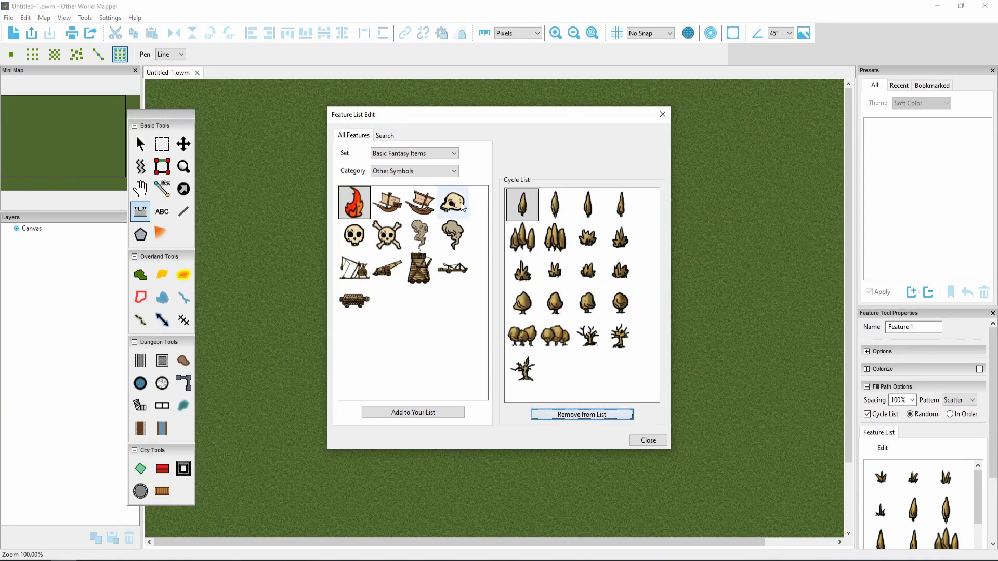
Add the four single green pines from the Green category of Basic Vegetation to the cycle list
left_click(385, 154)
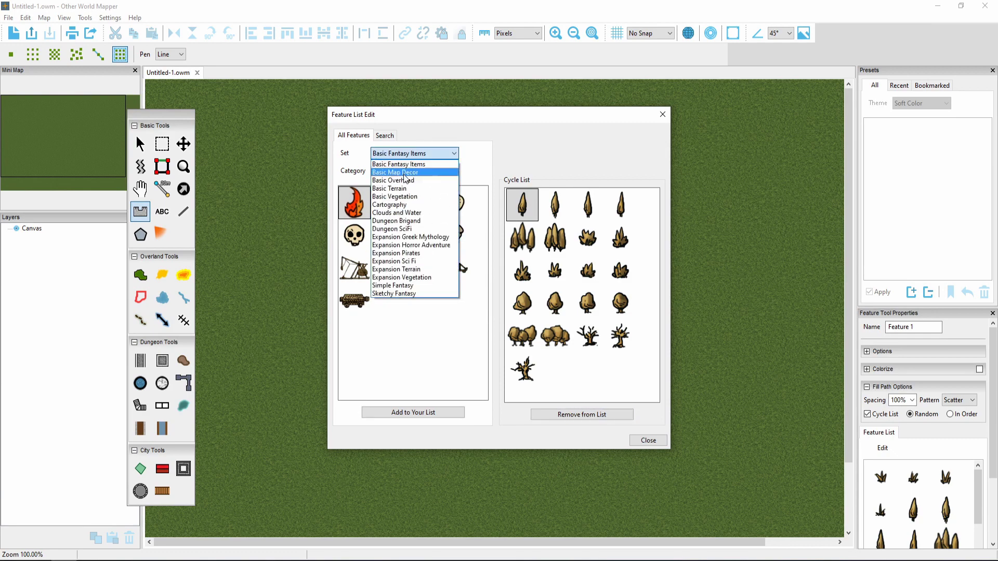
left_click(409, 191)
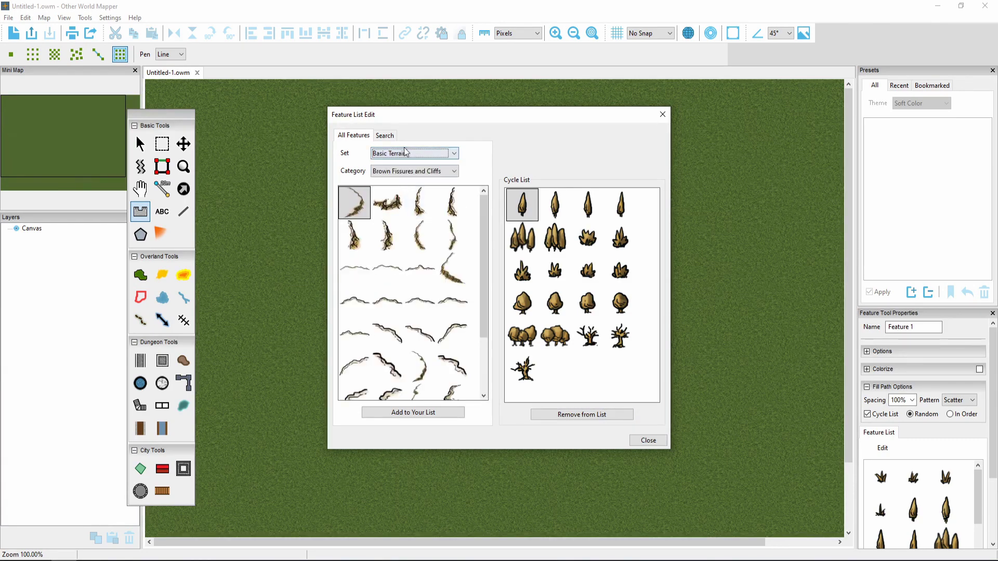
left_click(408, 153)
left_click(407, 197)
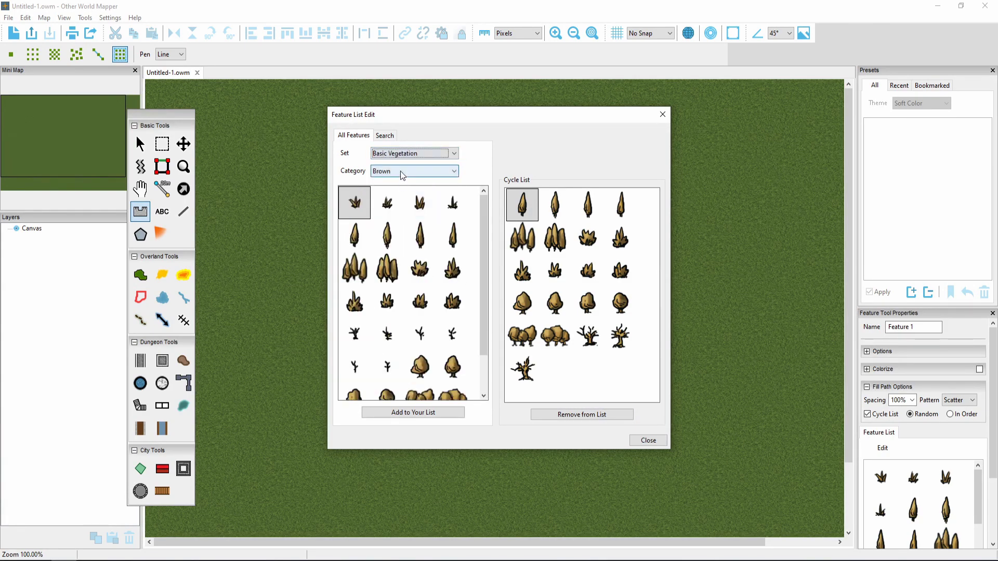
left_click(408, 171)
left_click(392, 198)
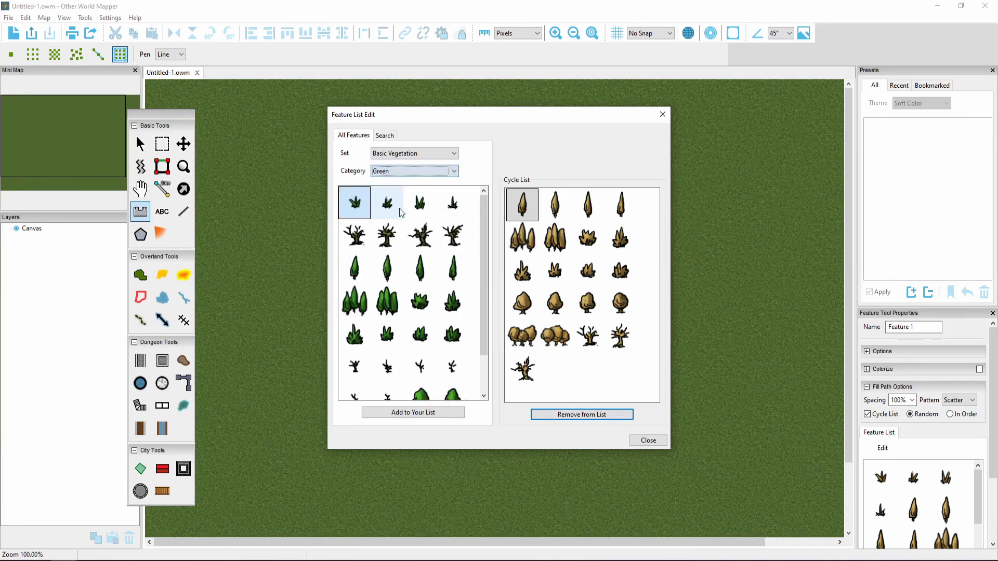
left_click(363, 278)
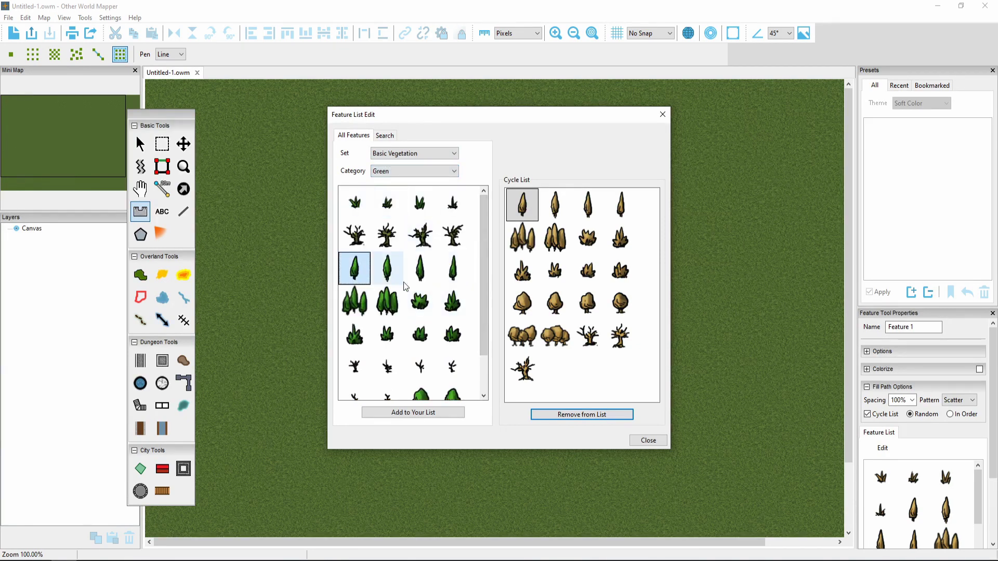
left_click(450, 281, "shift")
left_click(449, 411)
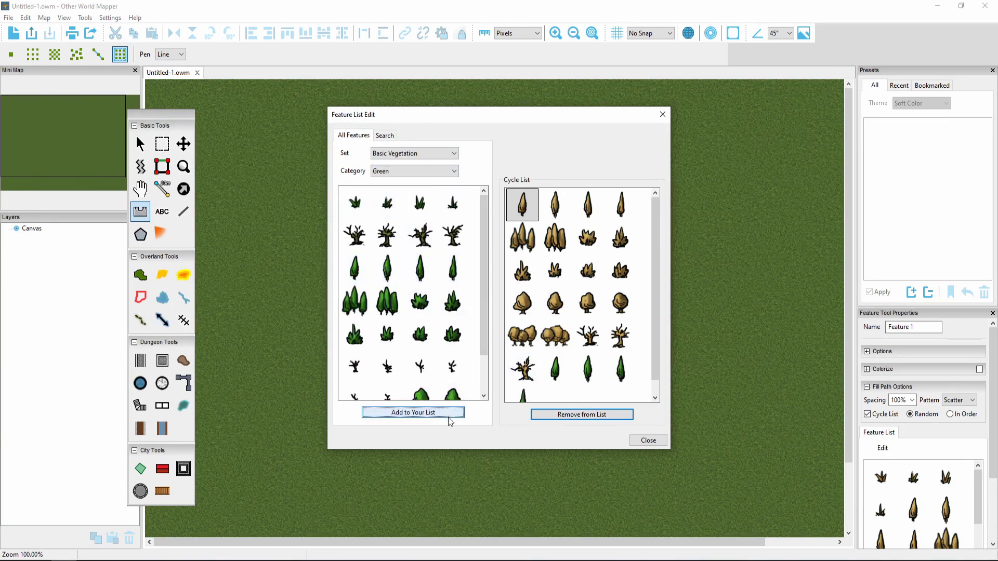
Add the two green pine groups to the cycle list and finish editing the list
left_click(355, 302)
left_click(387, 303, "shift")
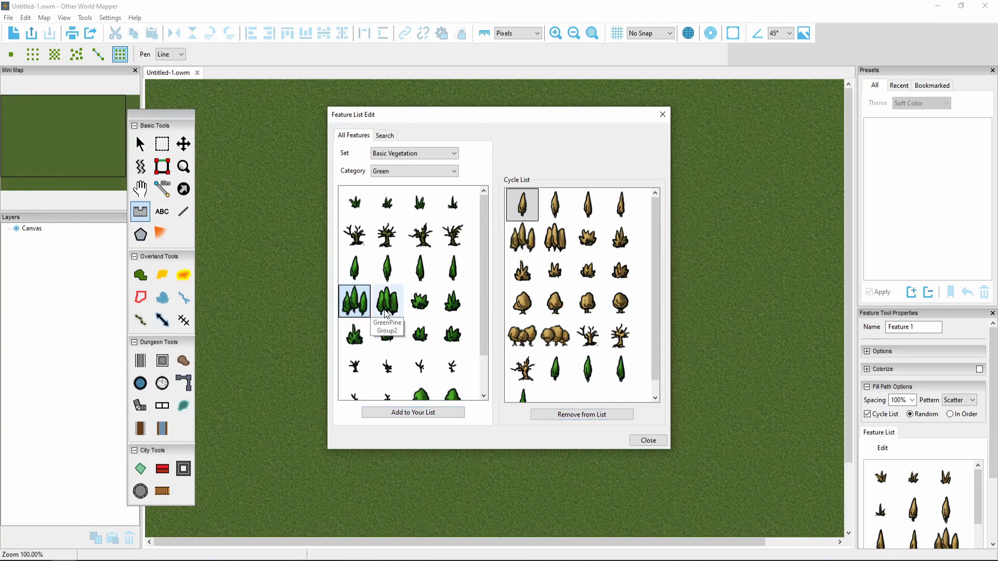
left_click(410, 414)
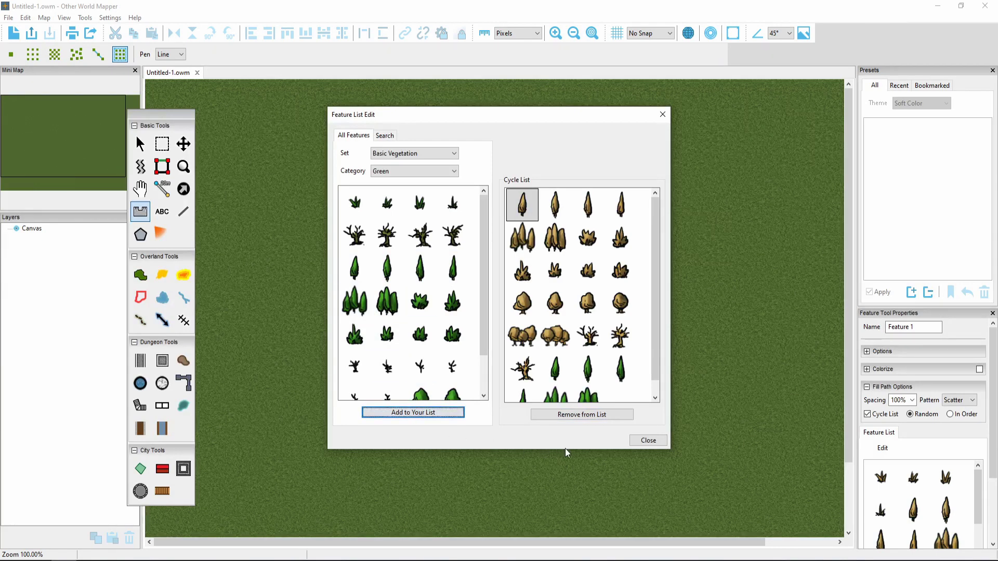
left_click(645, 441)
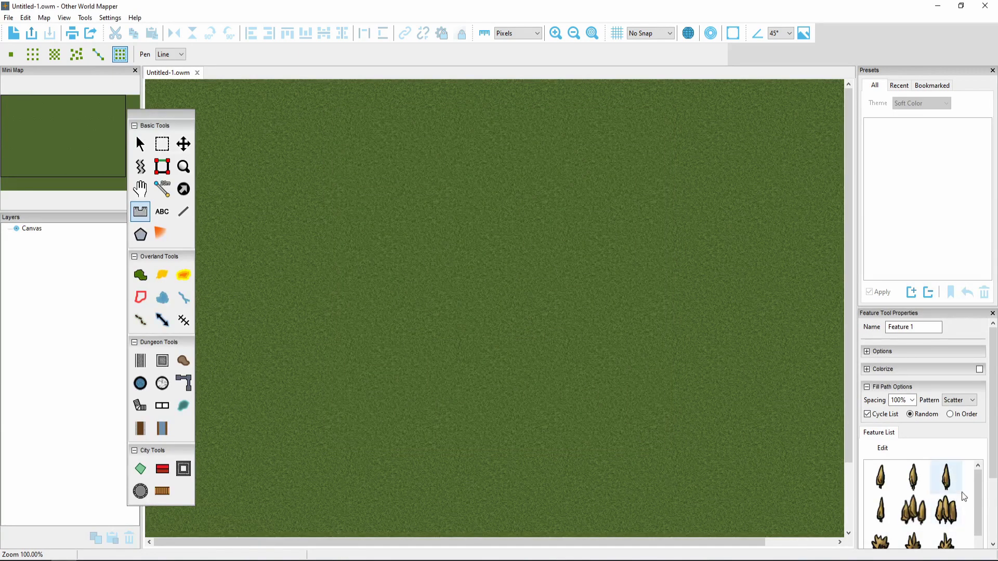
Draw a closed six-point polygon across the middle of the map to fill it with the listed vegetation
scroll(982, 486, "down", 5)
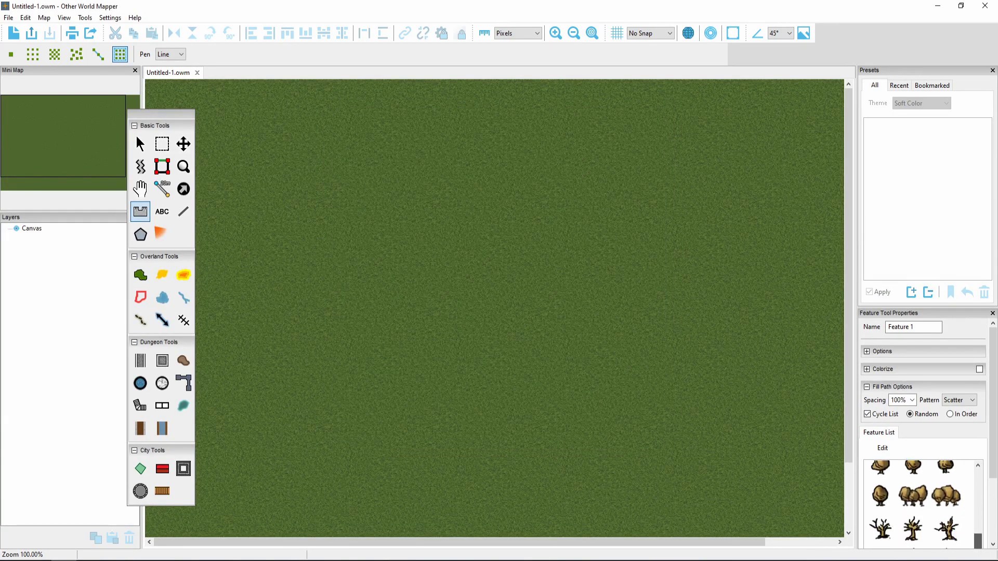
scroll(937, 343, "down", 3)
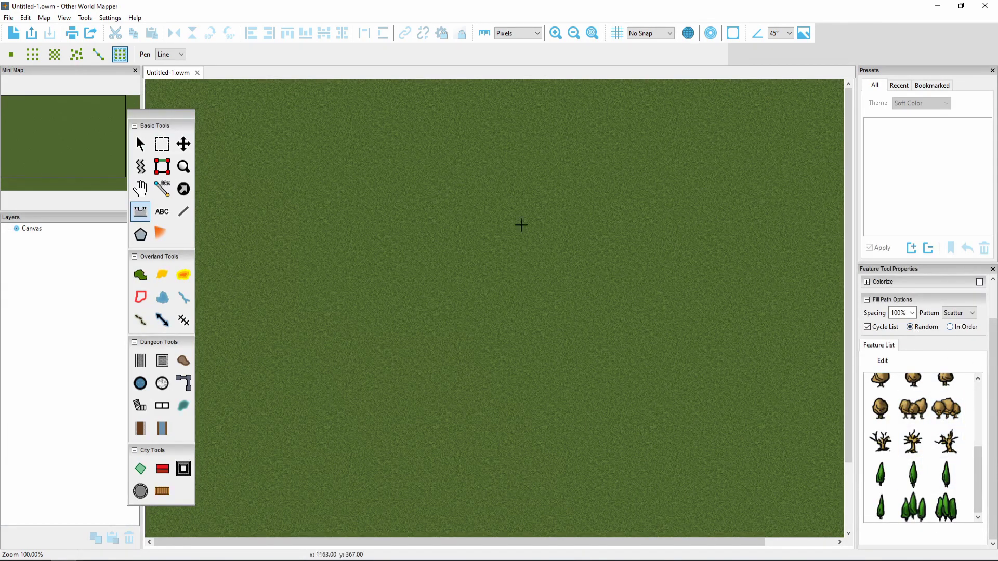
left_click(534, 182)
left_click(324, 177)
left_click(274, 427)
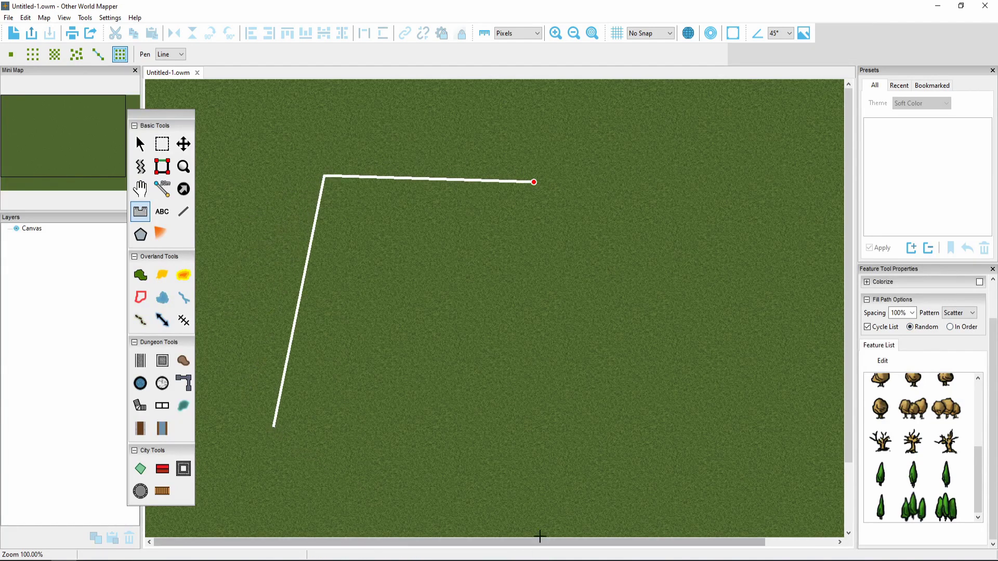
left_click(543, 509)
left_click(760, 321)
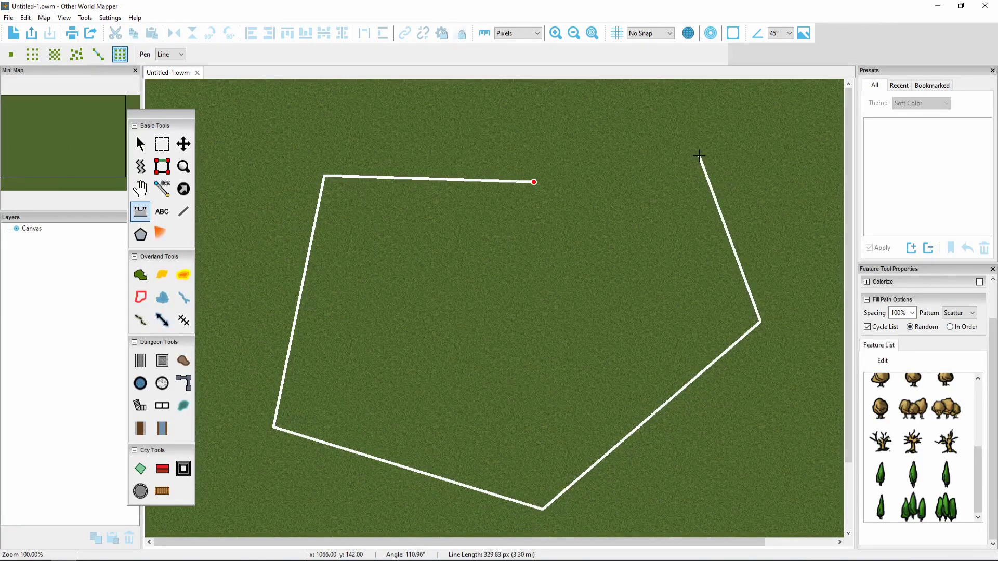
double_click(699, 155)
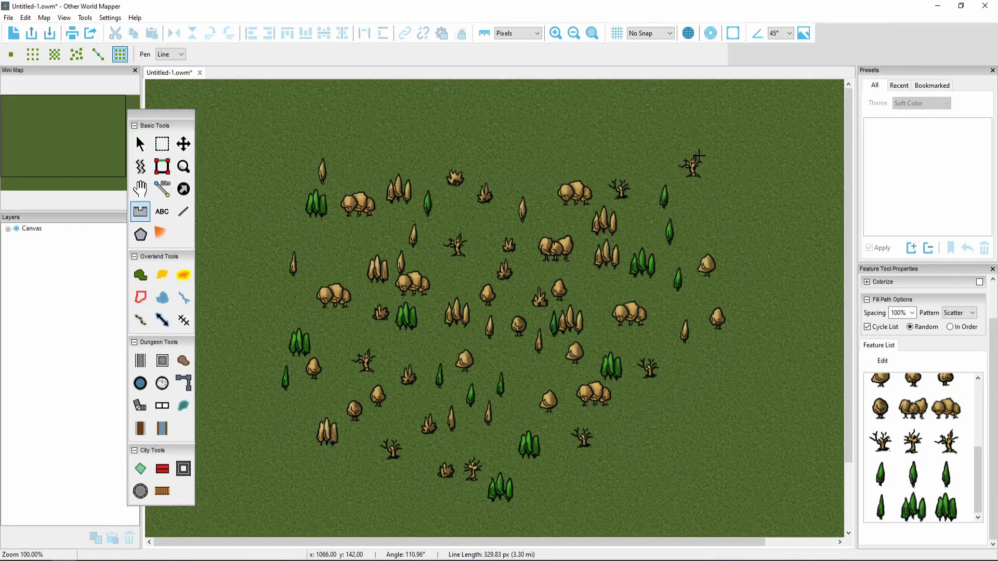
Select the filled vegetation area and turn off its Cycle List option
left_click(184, 144)
left_click(438, 251)
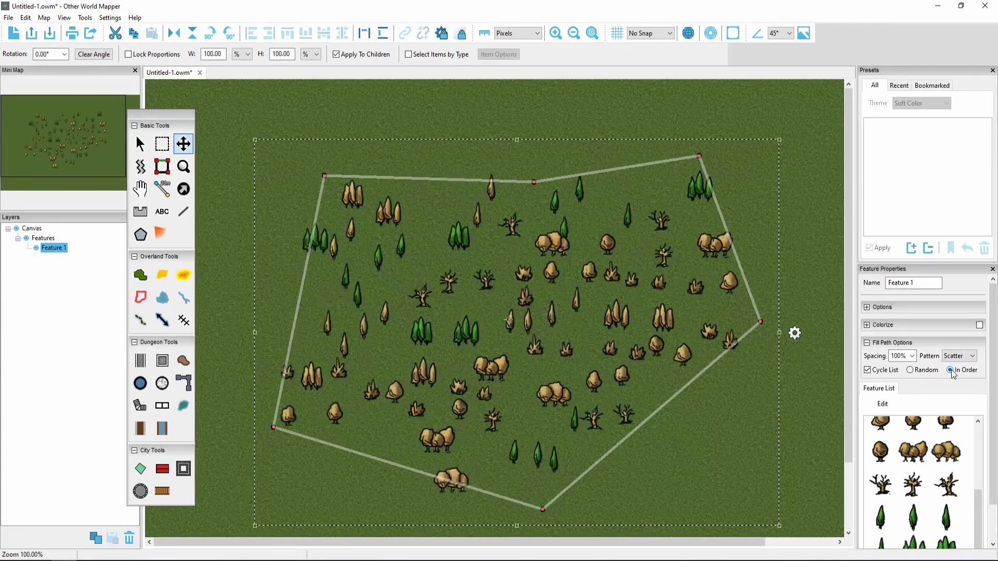
scroll(928, 444, "up", 5)
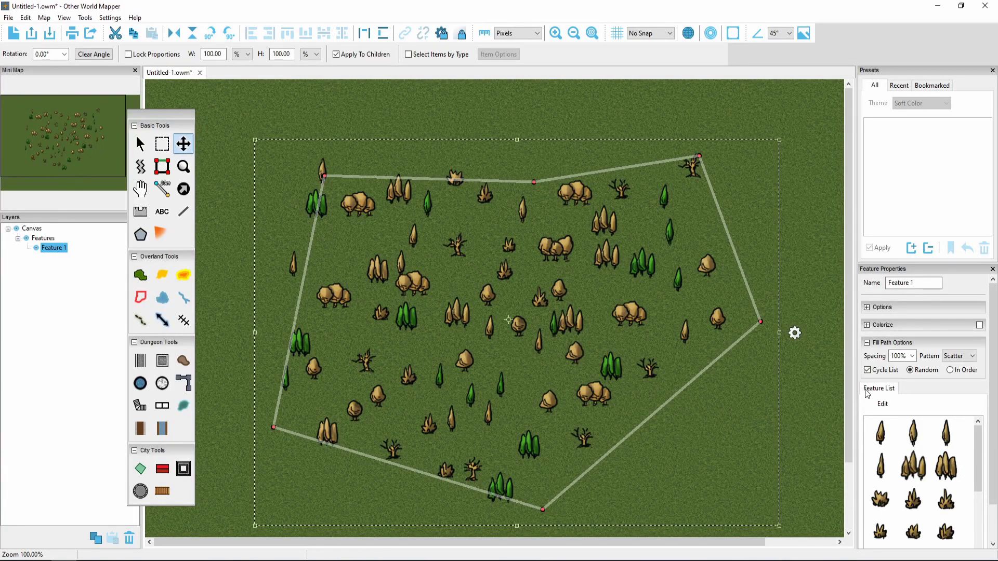
left_click(874, 373)
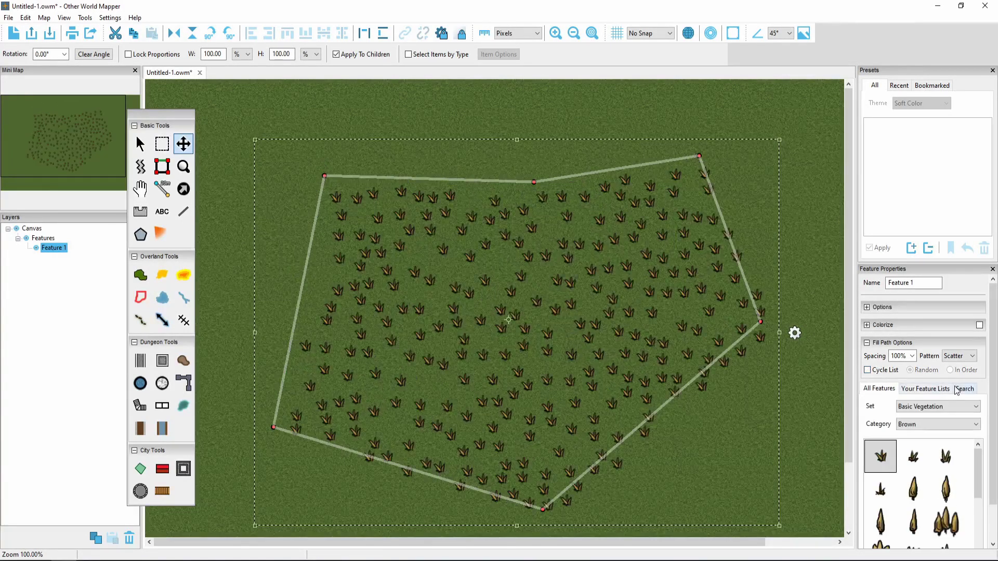
Search the Basic Vegetation set for features matching "tree"
left_click(963, 389)
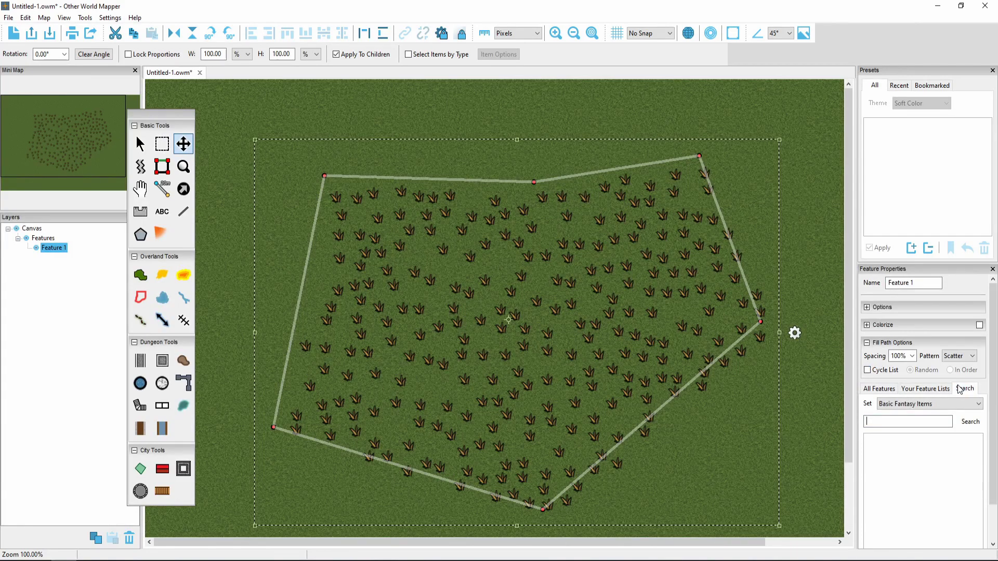
left_click(920, 405)
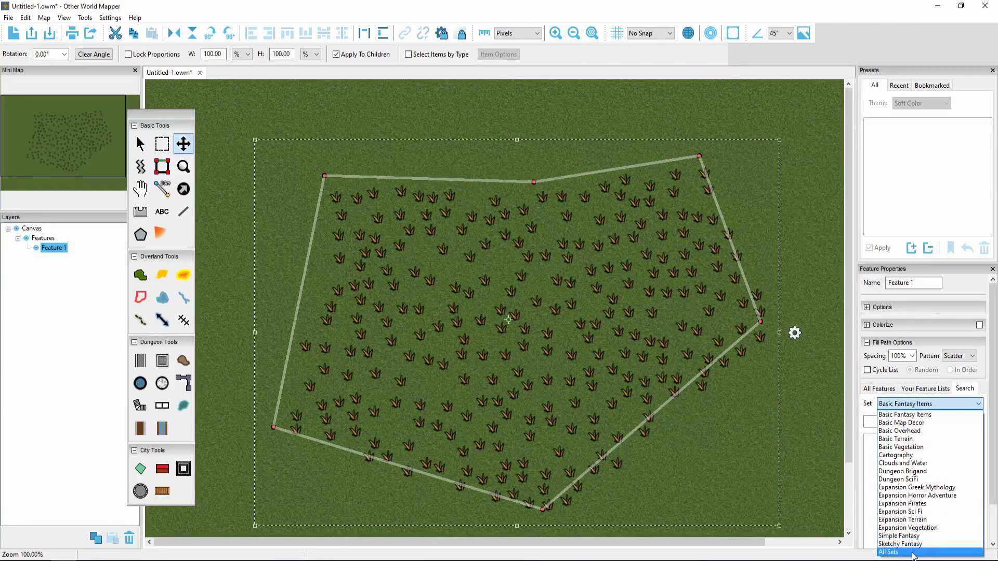
left_click(930, 448)
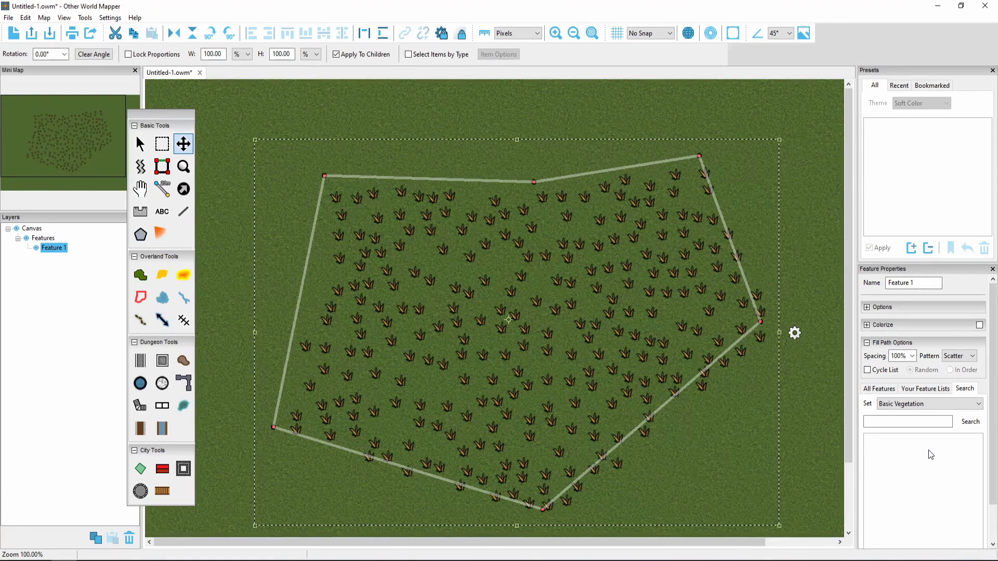
left_click(898, 423)
type("tree")
left_click(972, 421)
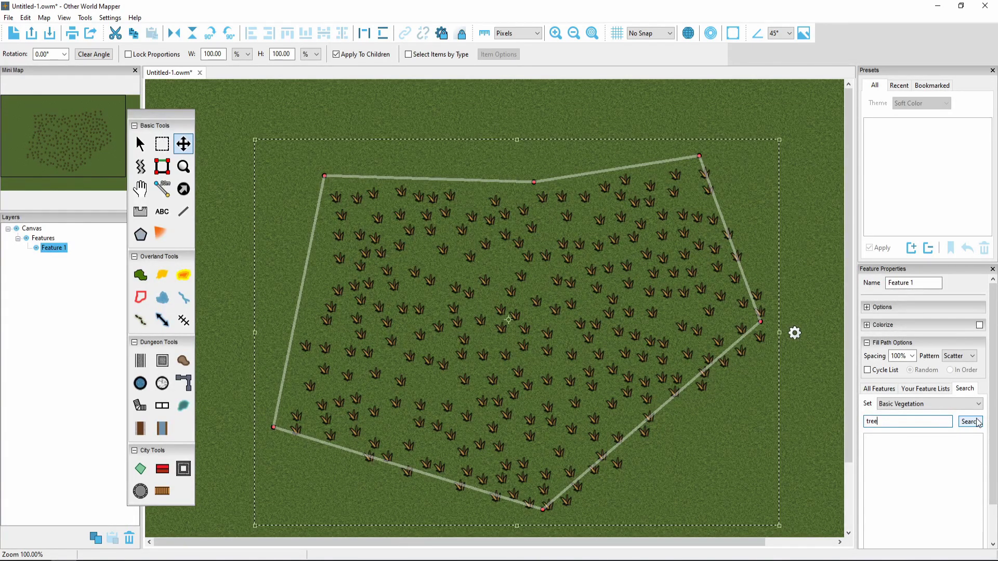
left_click(976, 422)
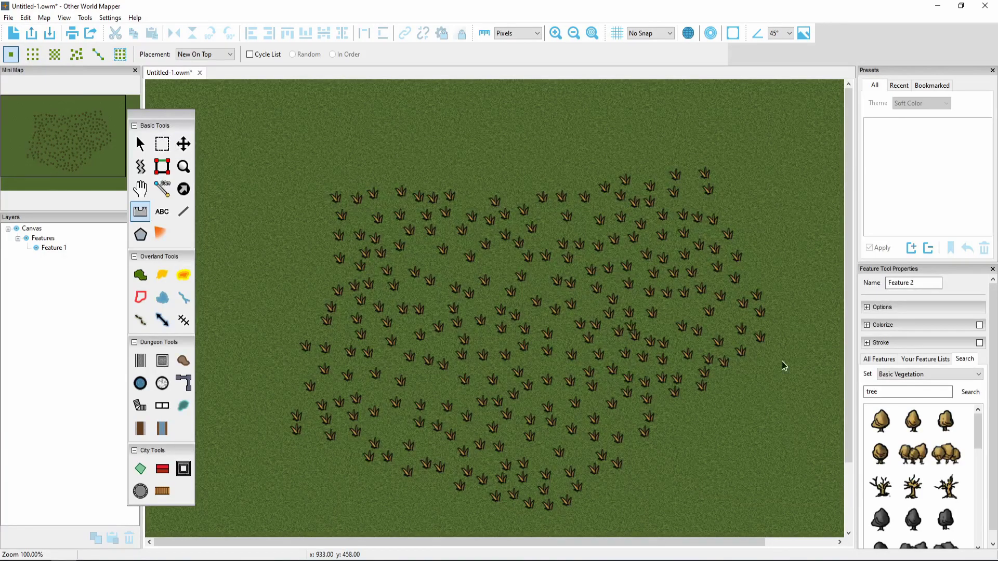
Place a single copy of the first brown tree from the search results below the filled area
scroll(767, 416, "down", 3)
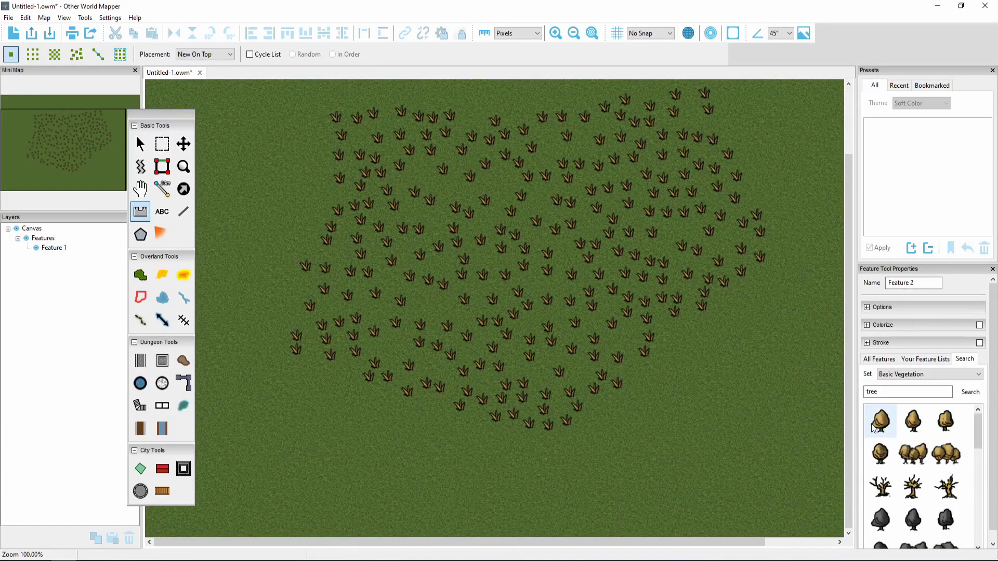
left_click(872, 424)
left_click(645, 465)
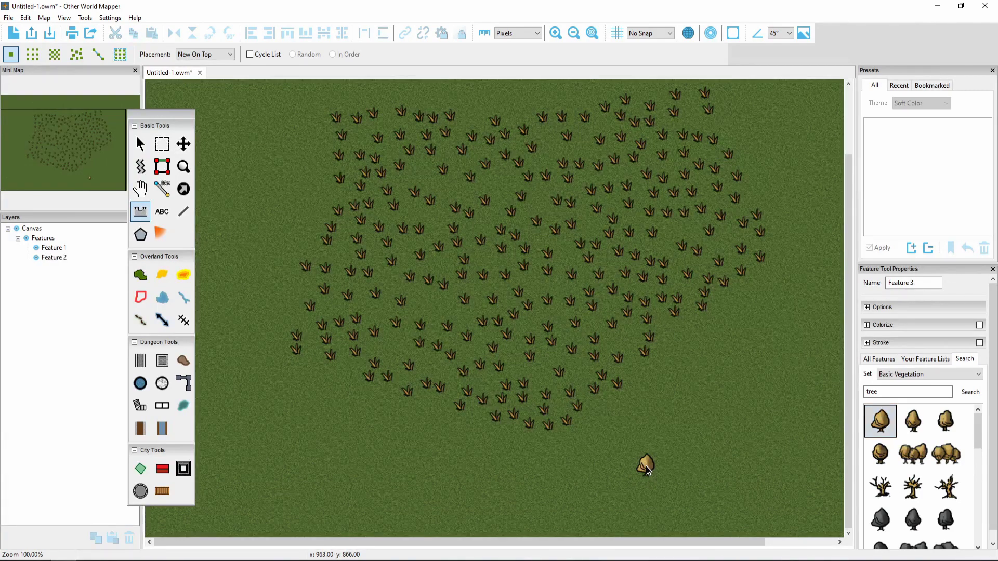
Select the single tree below the filled area, enable its Stroke and set the stroke spread to 15 px
left_click(183, 144)
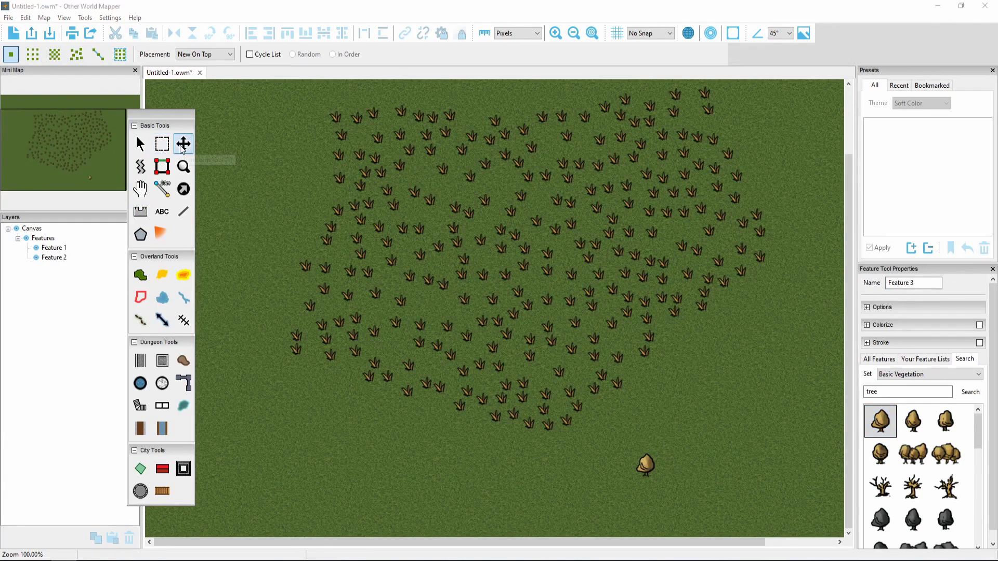
left_click(650, 460)
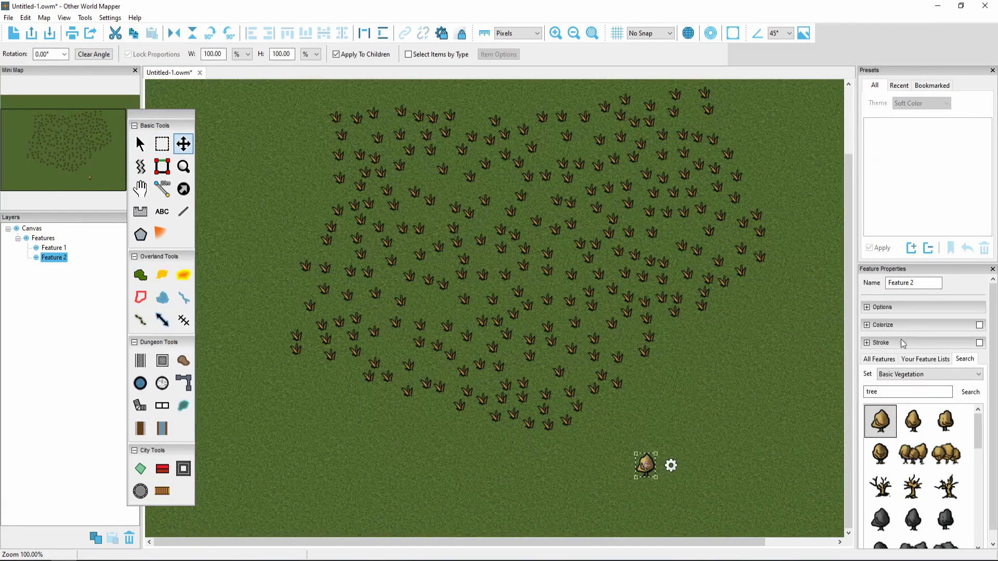
left_click(929, 345)
left_click(979, 343)
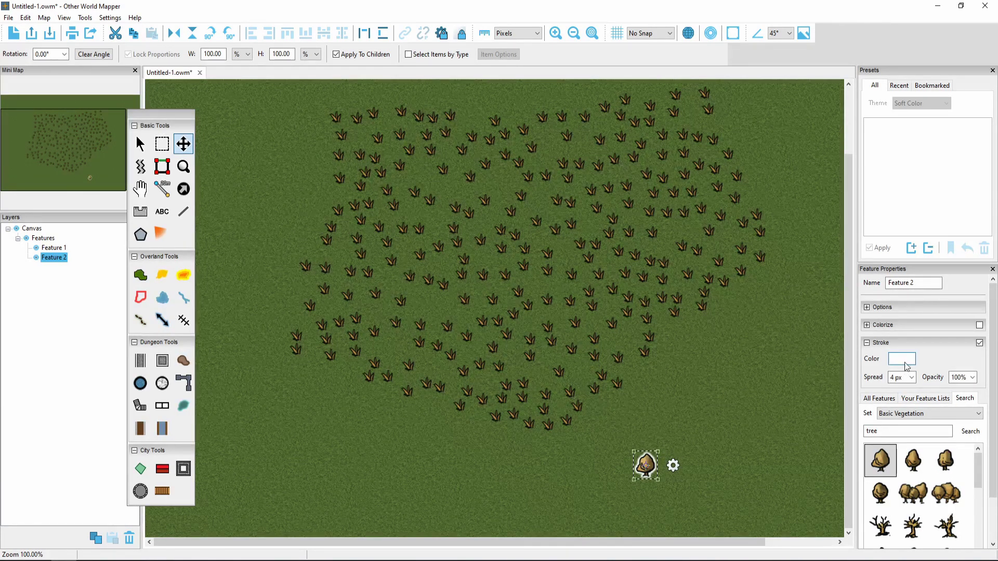
left_click(911, 376)
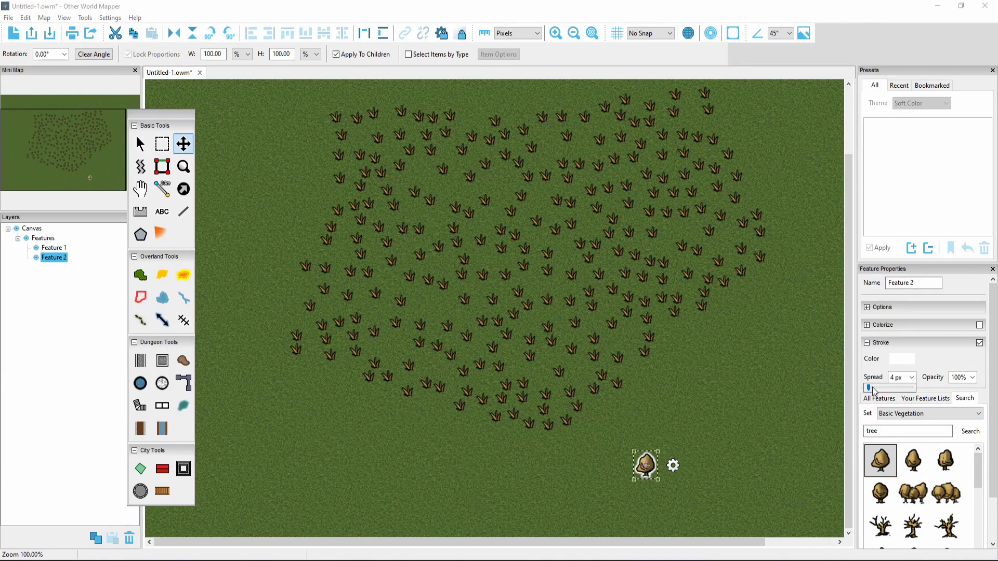
left_click_drag(868, 387, 872, 389)
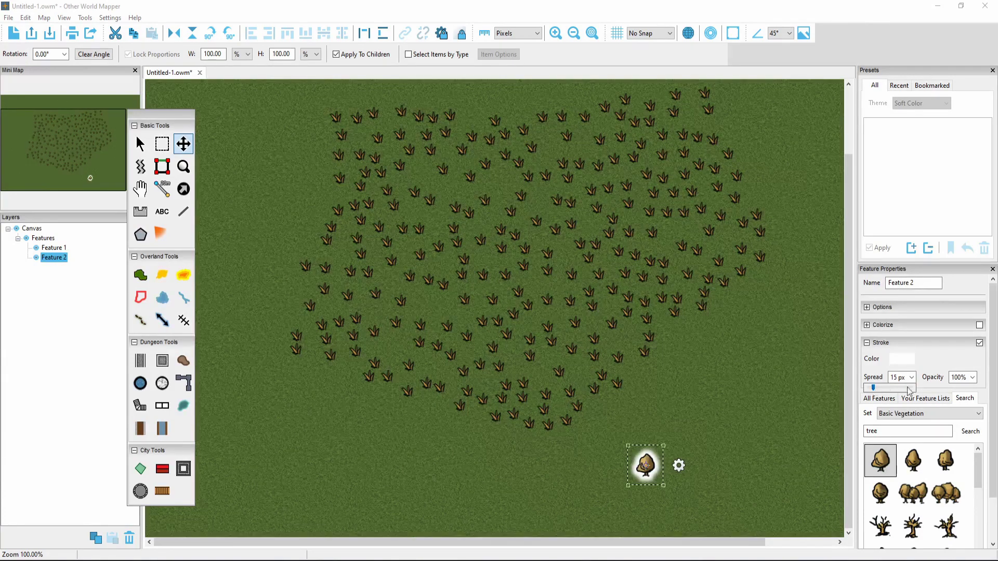
Set the tree's stroke opacity to 40% and its stroke color to bright green
left_click(971, 378)
left_click_drag(958, 389, 948, 391)
left_click(905, 361)
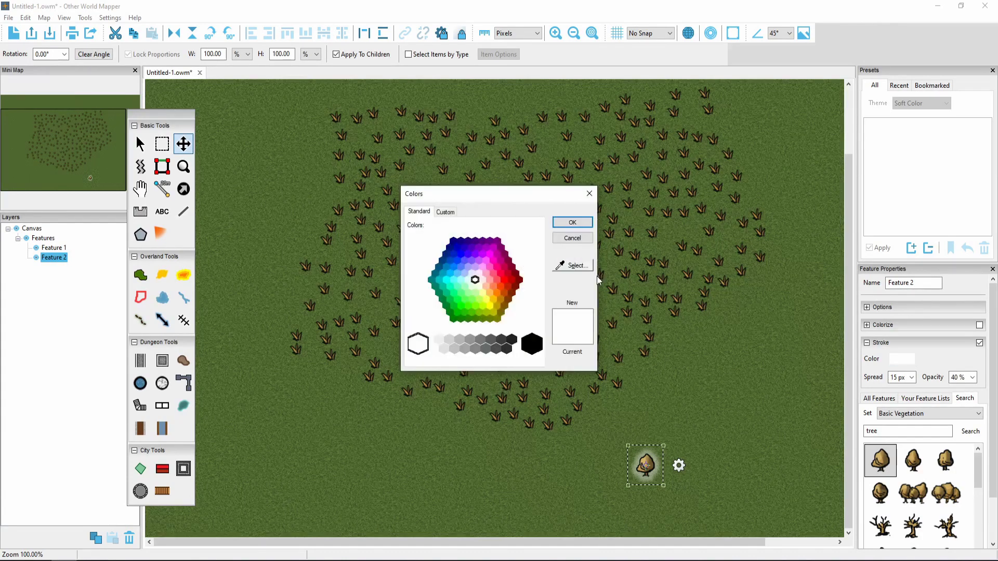
left_click(459, 307)
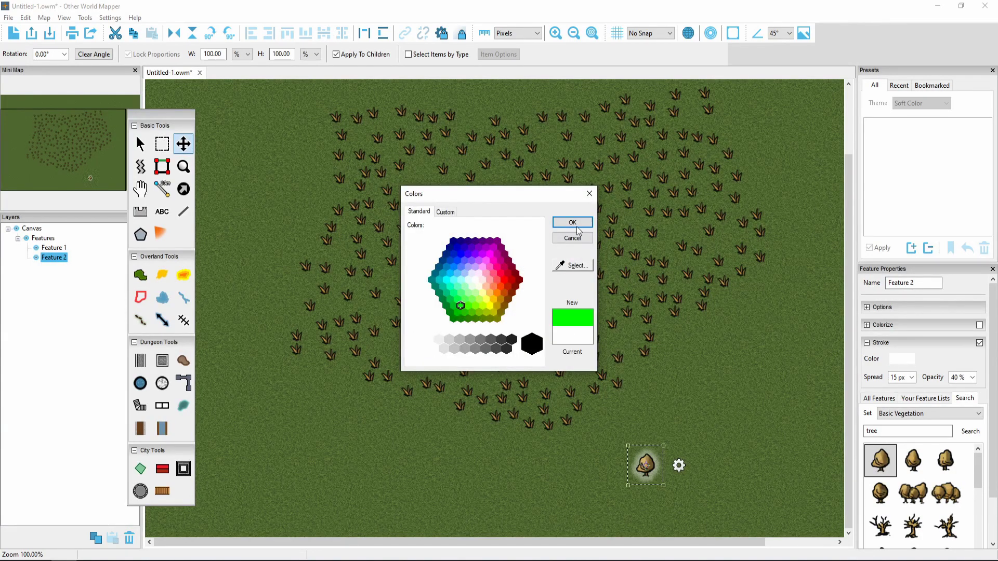
left_click(579, 222)
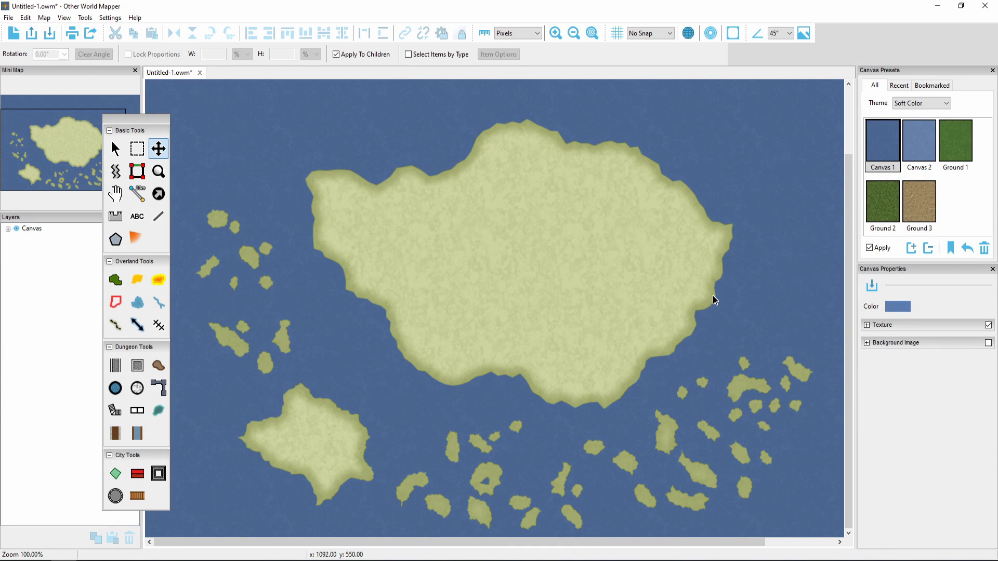
In the shoreline options, limit the shoreline to Landmass 1 and Landmass 2 only and apply it
left_click(64, 17)
left_click(44, 17)
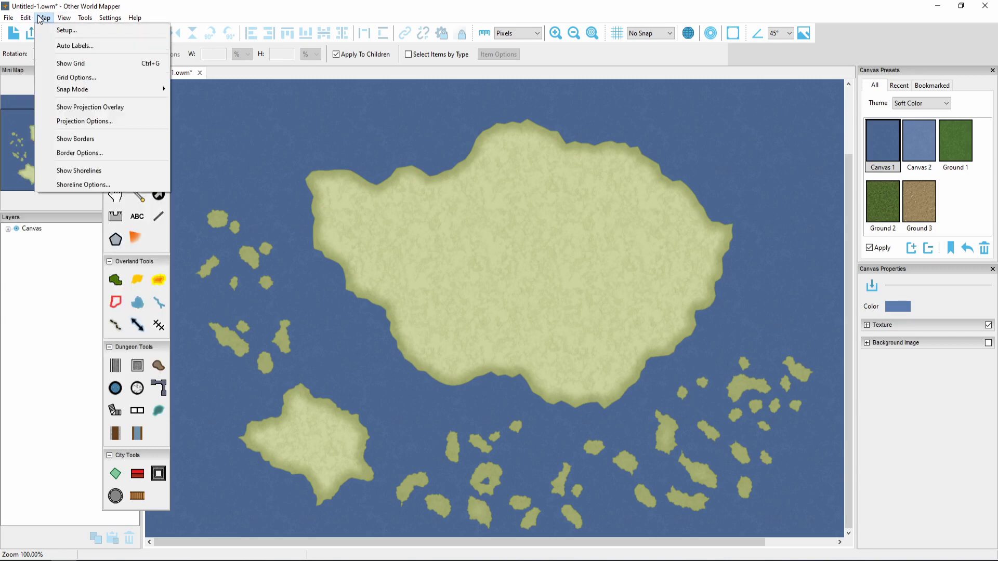
left_click(85, 185)
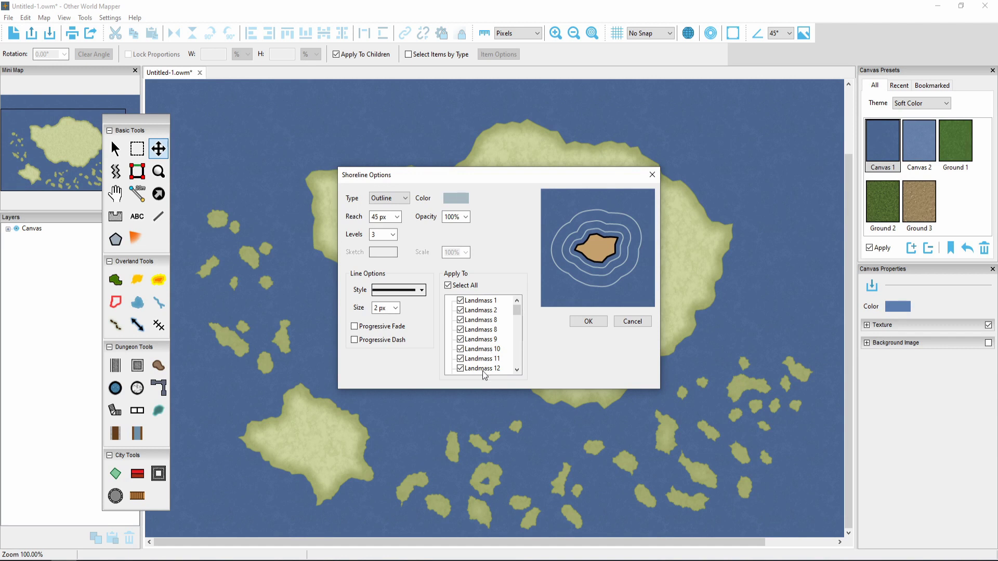
scroll(481, 319, "down", 6)
scroll(480, 319, "down", 3)
scroll(481, 319, "up", 7)
scroll(481, 319, "up", 2)
left_click(460, 310)
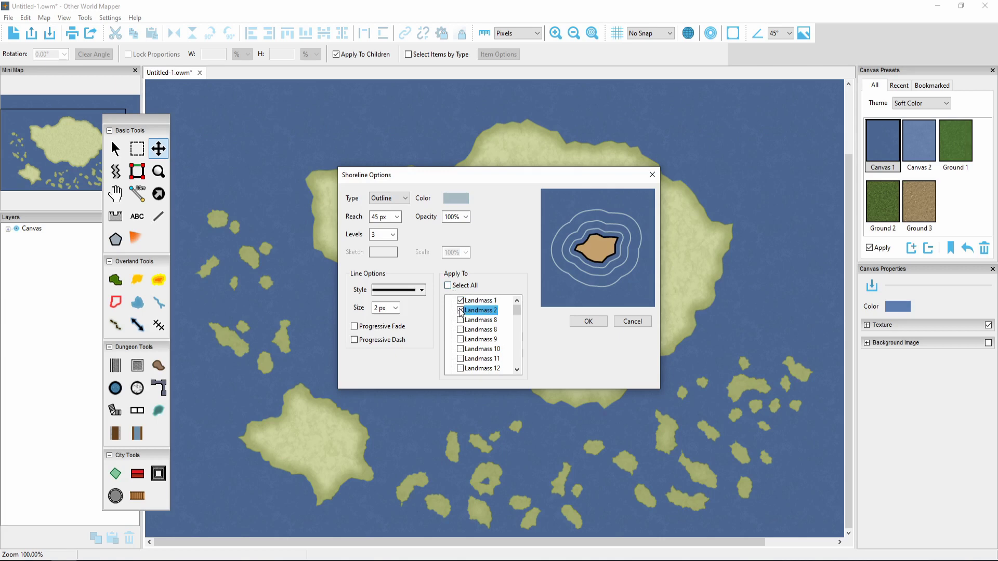
left_click(588, 321)
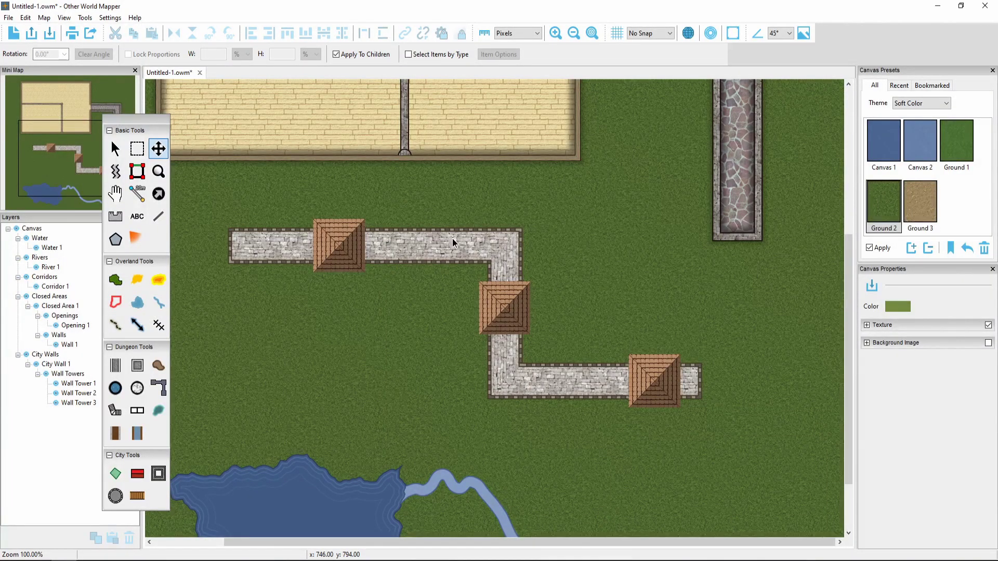
Copy the properties of the large wooden-floored room and paste them onto its stone interior wall
scroll(361, 190, "up", 5)
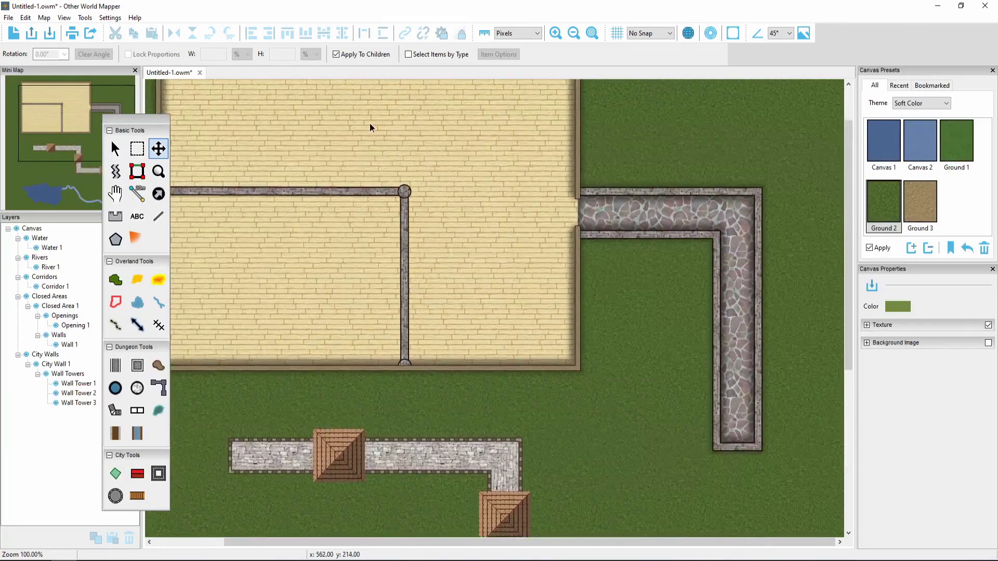
left_click(438, 170)
right_click(417, 154)
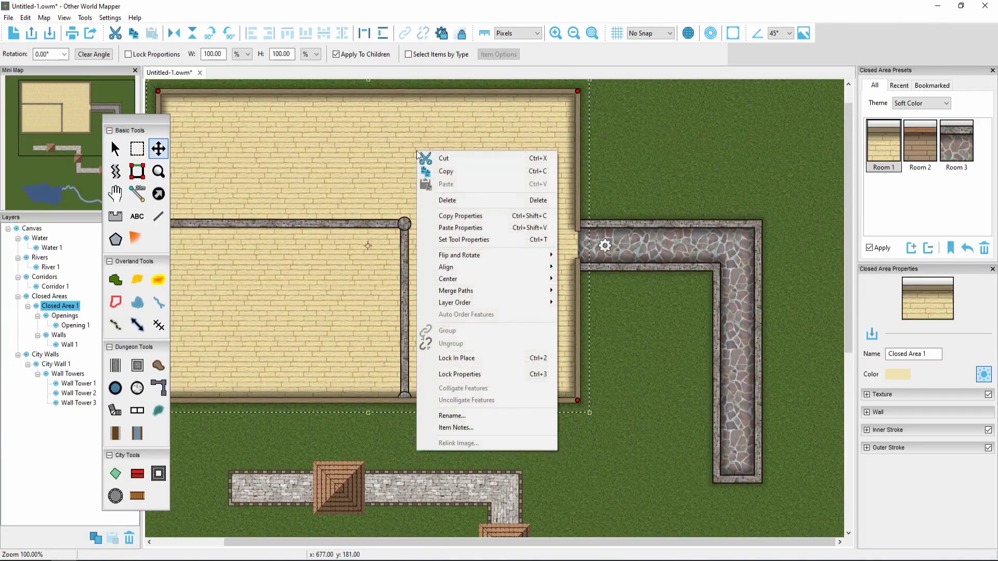
left_click(488, 215)
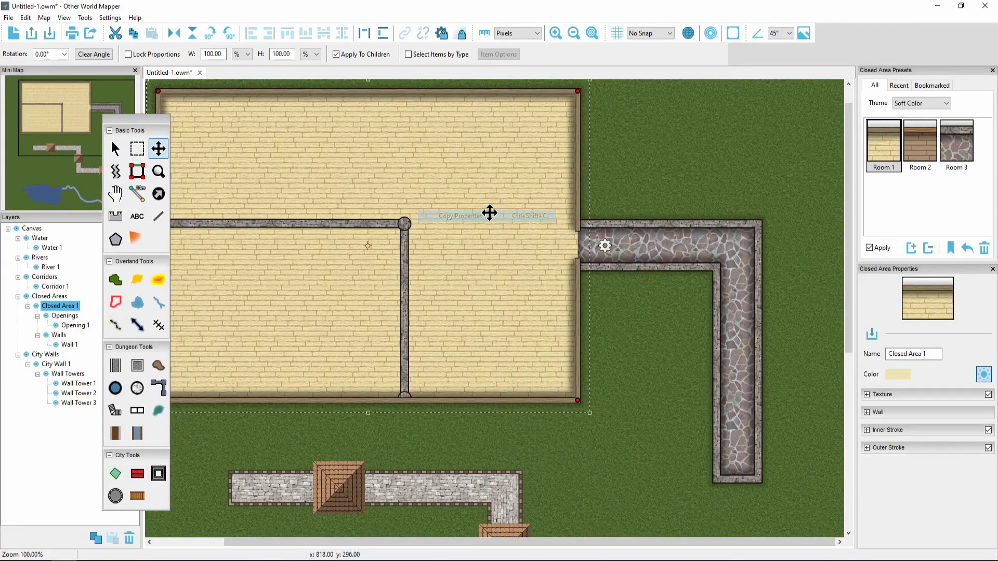
left_click(351, 224)
right_click(351, 223)
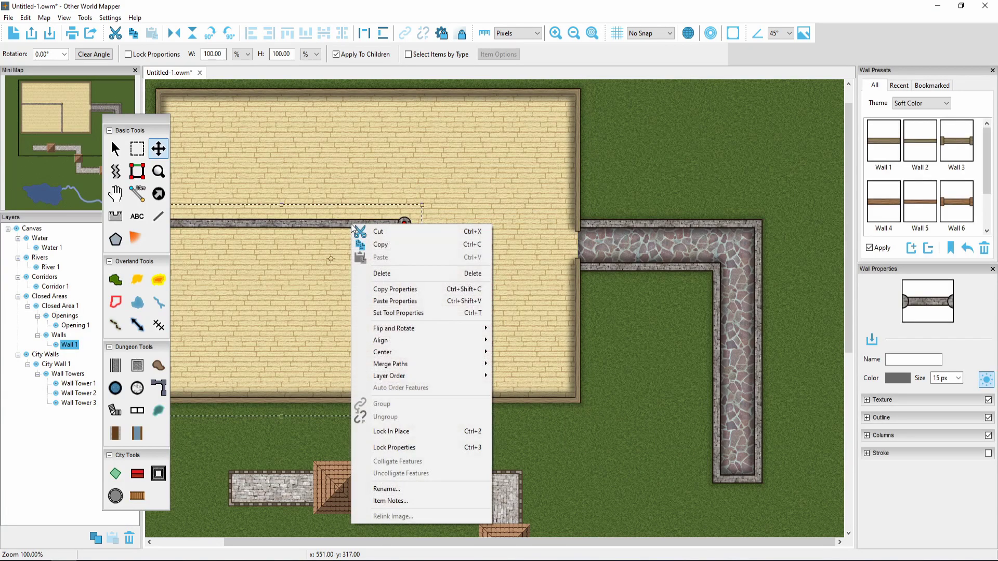
left_click(408, 301)
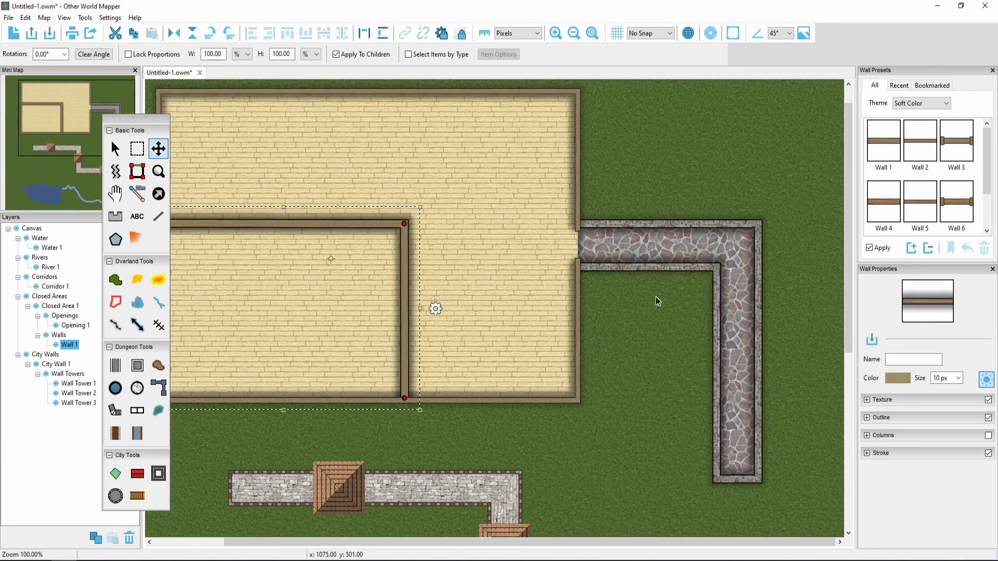
Paste the copied room properties onto the stone corridor attached to the room
left_click(663, 248)
right_click(663, 248)
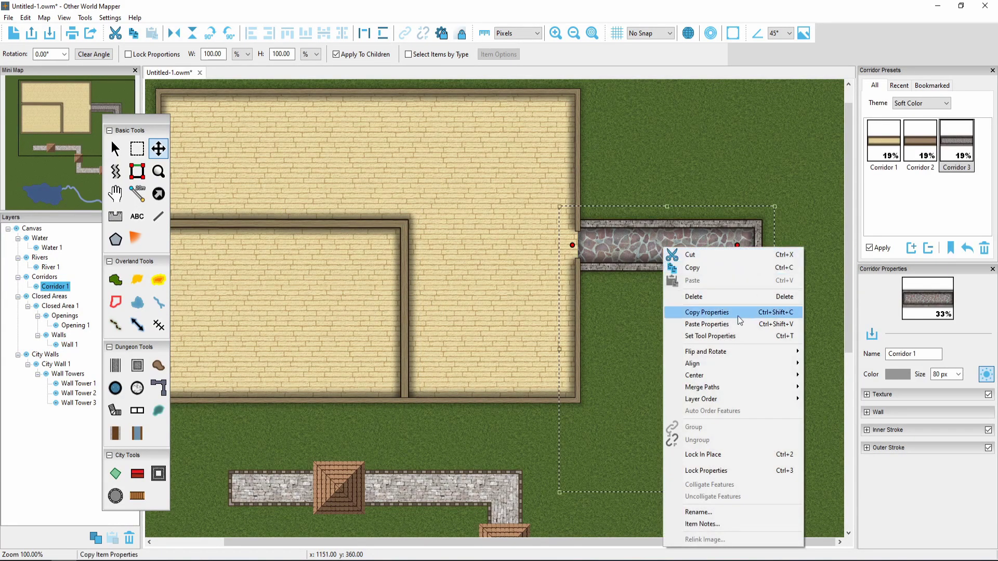
left_click(725, 322)
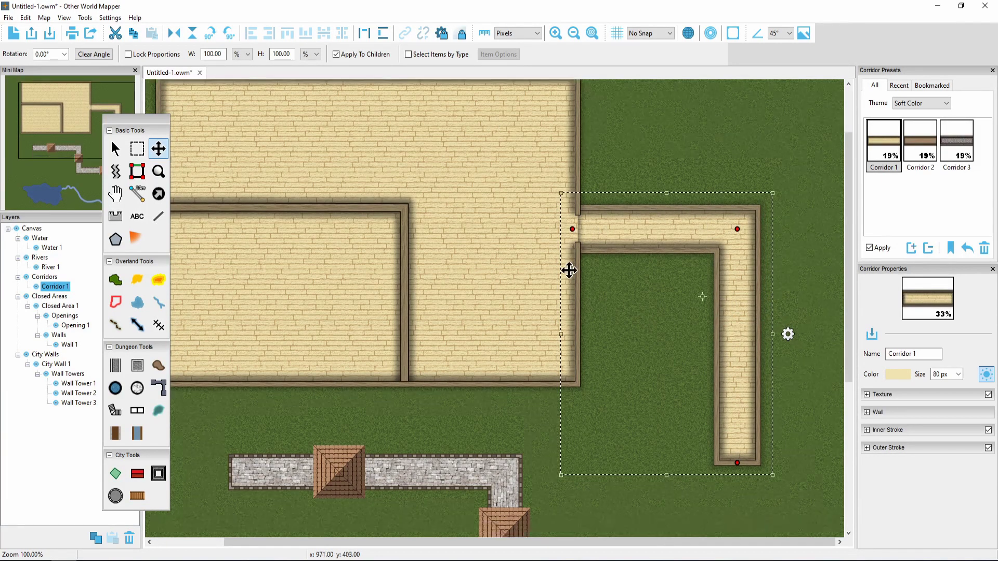
Copy the city wall's properties and paste them onto its first roofed tower, Wall Tower 1
scroll(569, 268, "down", 5)
scroll(569, 270, "down", 3)
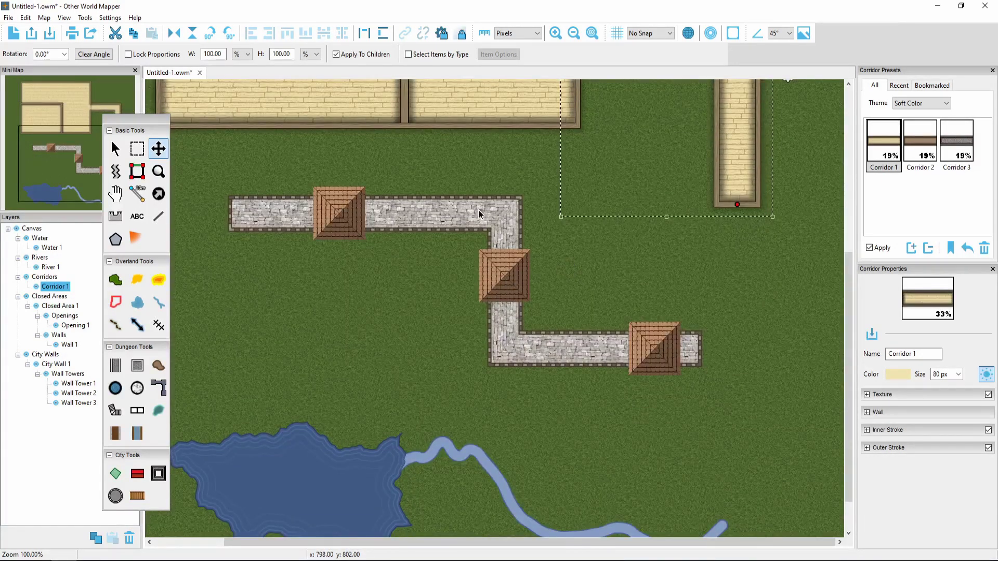
left_click(450, 212)
right_click(451, 211)
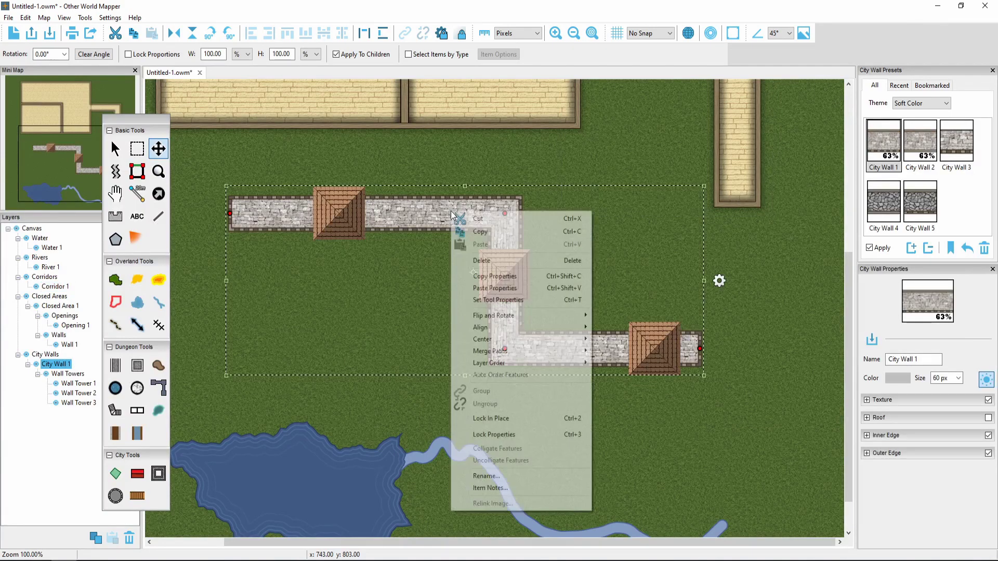
left_click(521, 275)
left_click(348, 214)
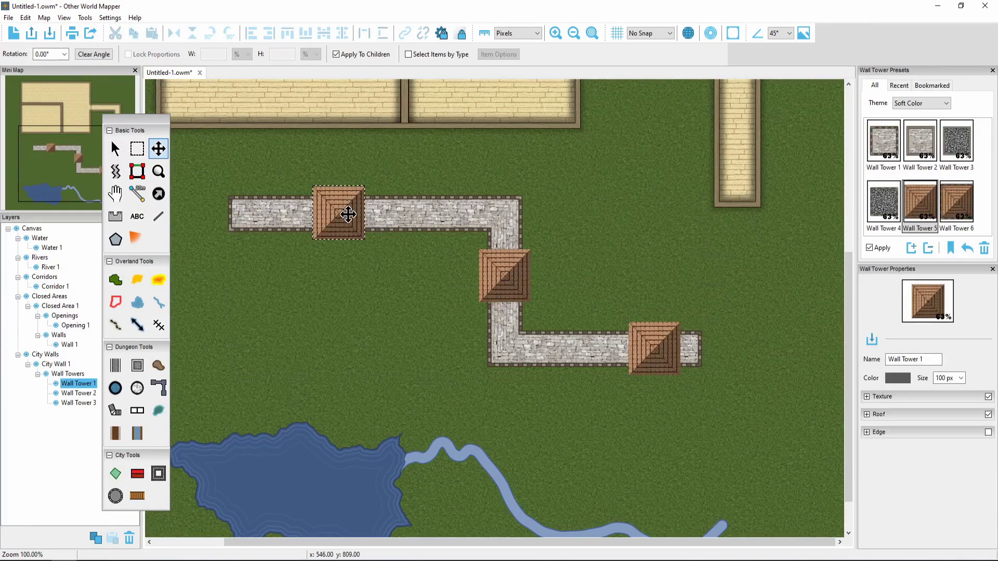
right_click(348, 214)
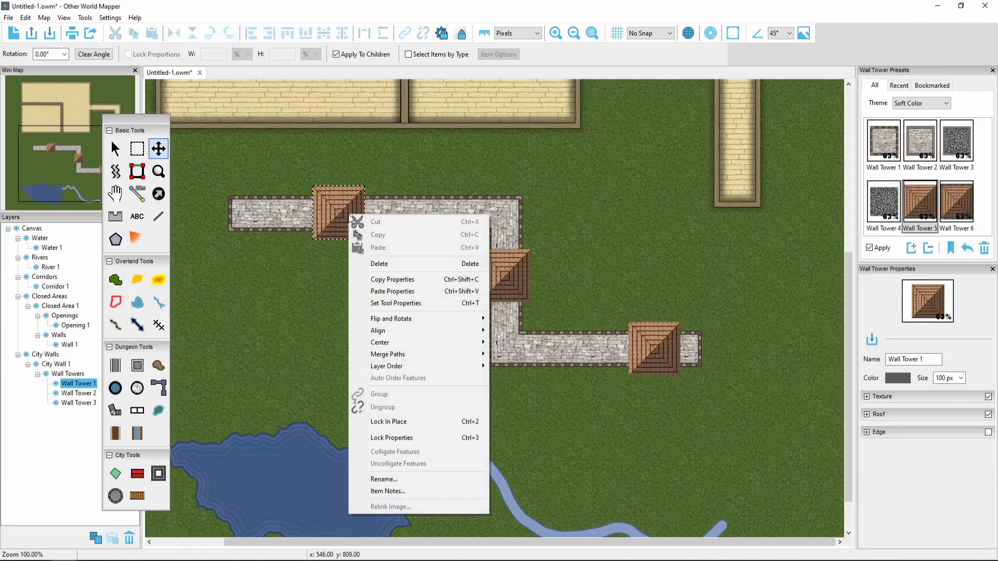
left_click(397, 290)
Paste the city wall's properties onto the two remaining roofed towers, Wall Tower 2 and Wall Tower 3
left_click(515, 275)
right_click(514, 262)
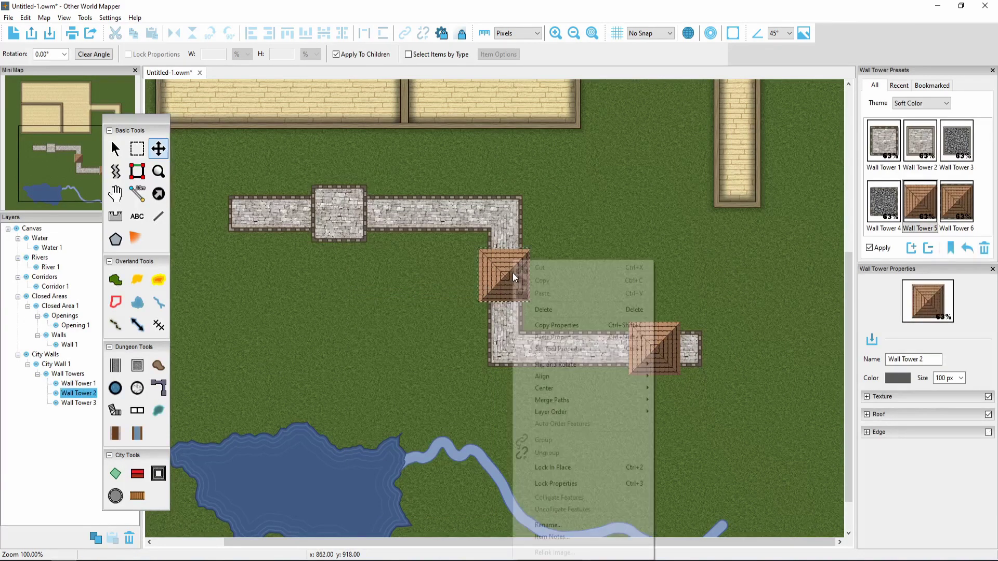
left_click(573, 337)
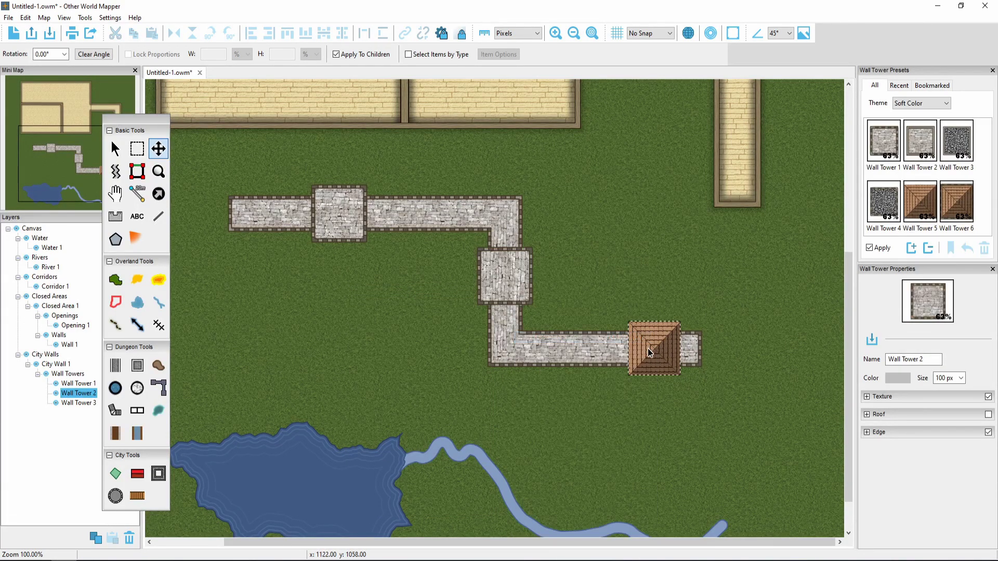
left_click(653, 350)
right_click(650, 359)
left_click(691, 124)
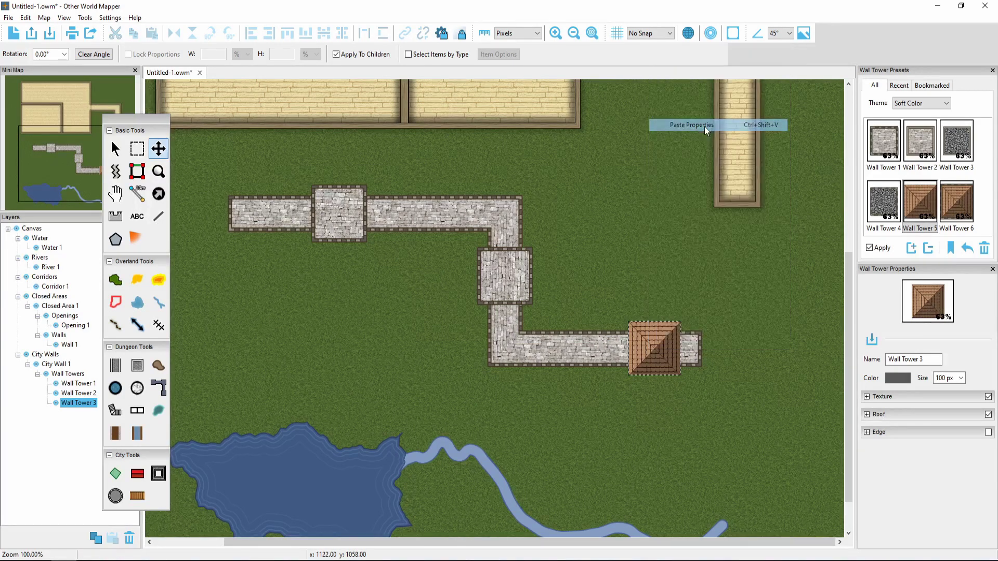
Copy the lake's properties and paste them onto the river flowing from it
scroll(630, 356, "down", 1)
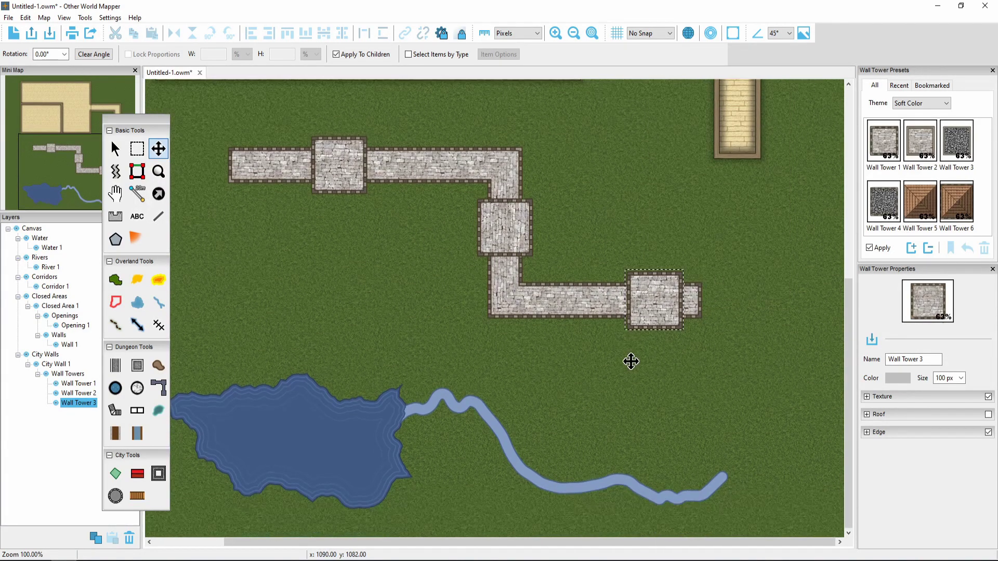
left_click(261, 422)
right_click(262, 419)
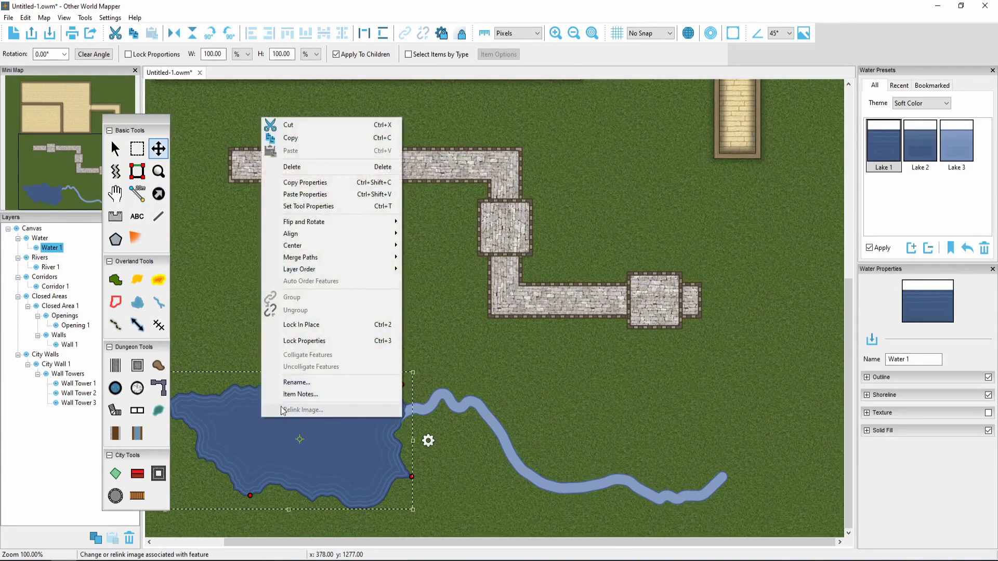
left_click(328, 185)
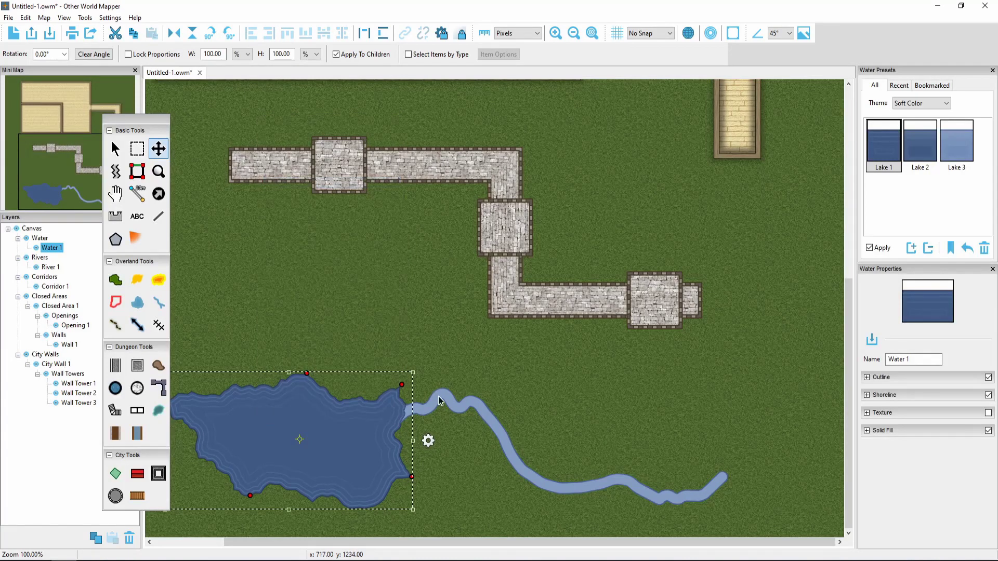
left_click(450, 398)
right_click(450, 398)
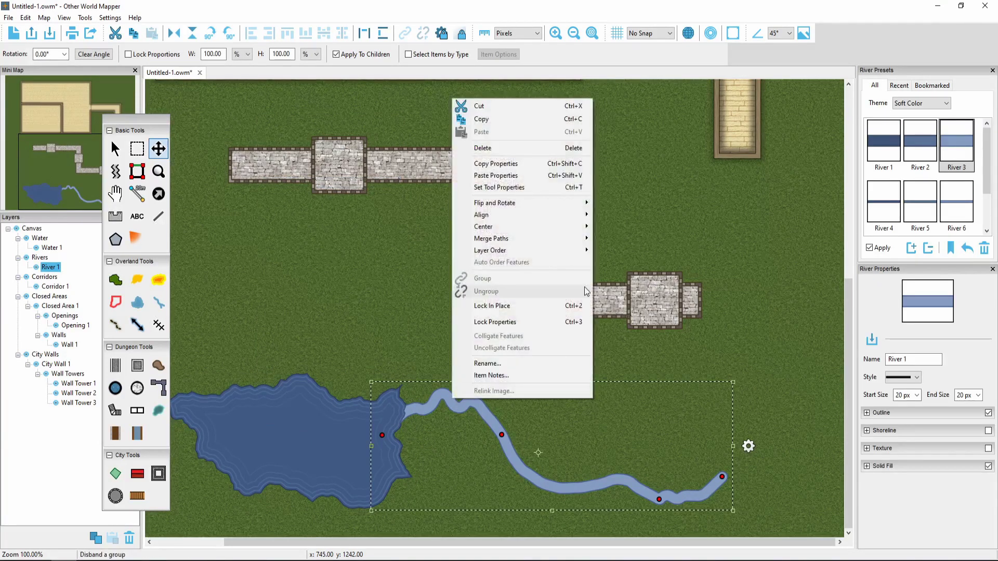
left_click(559, 176)
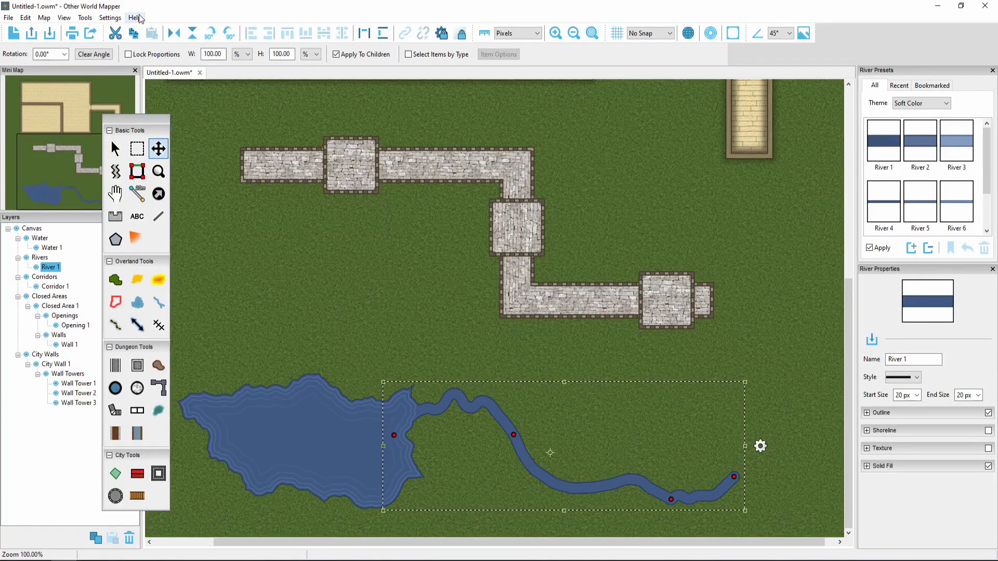
Turn on grid labels in the grid options and set their separator to Comma
left_click(54, 19)
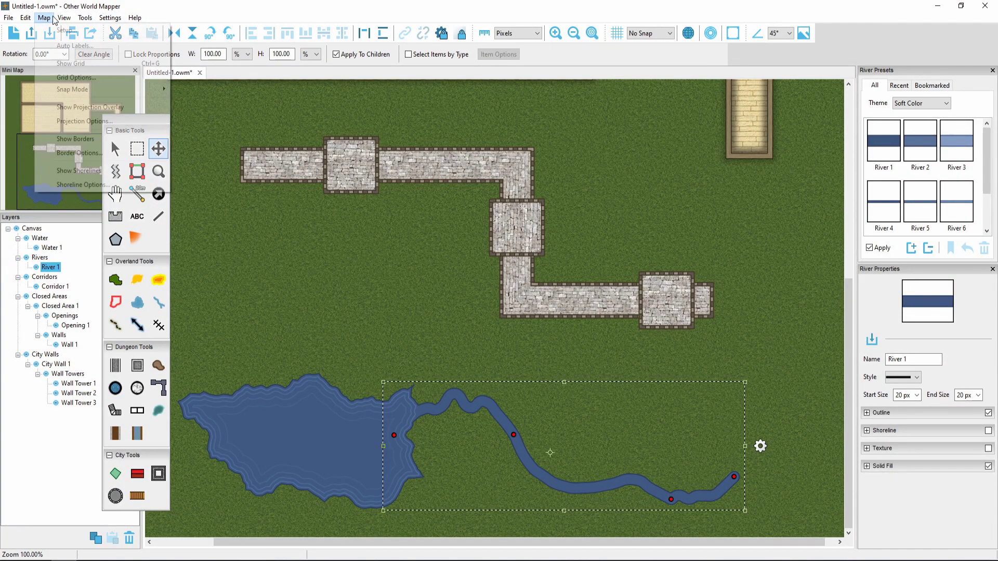
left_click(65, 78)
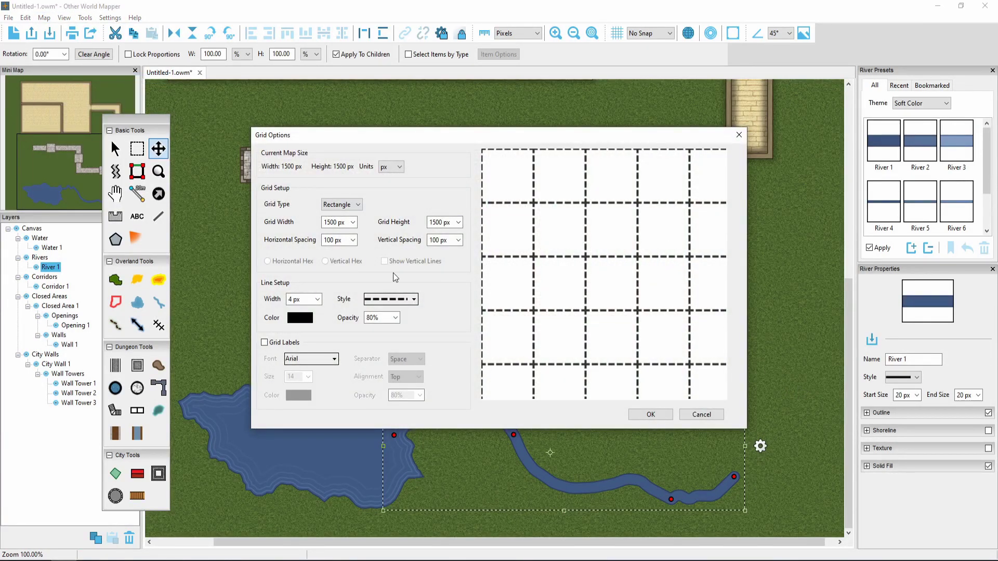
left_click(264, 344)
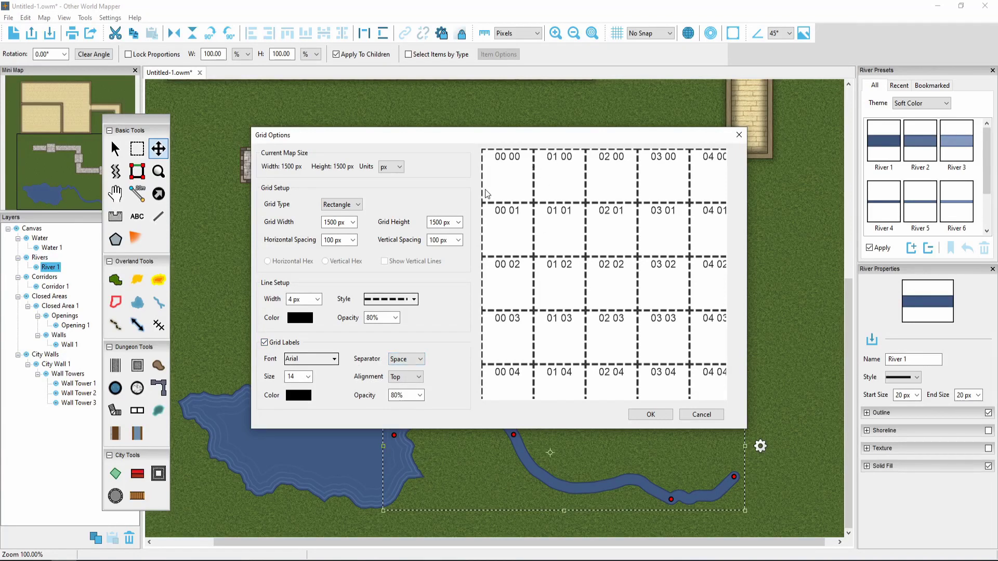
left_click(410, 359)
left_click(411, 378)
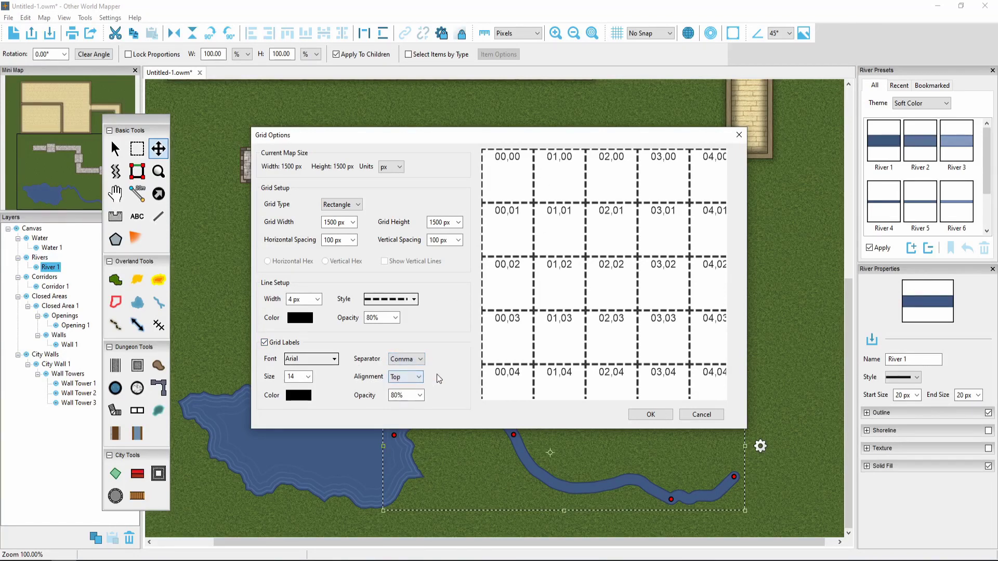
Change the grid label separator to Hyphen and apply the grid settings to the map
left_click(408, 359)
left_click(408, 386)
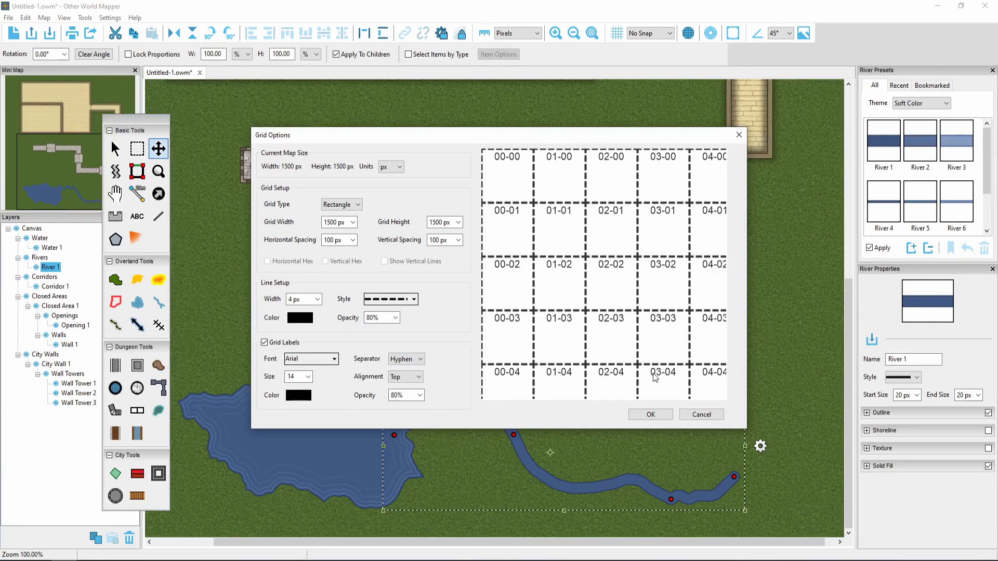
left_click(667, 415)
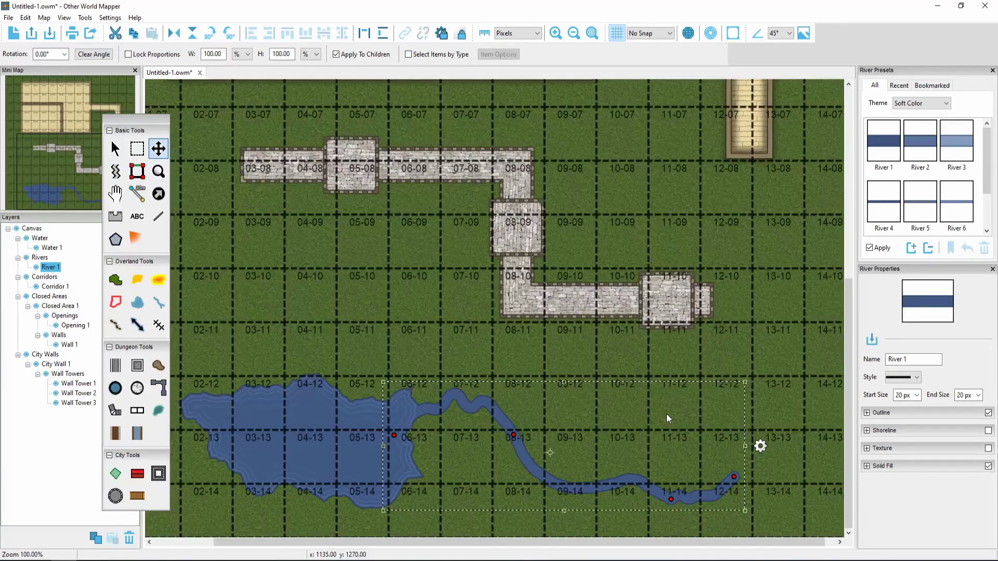